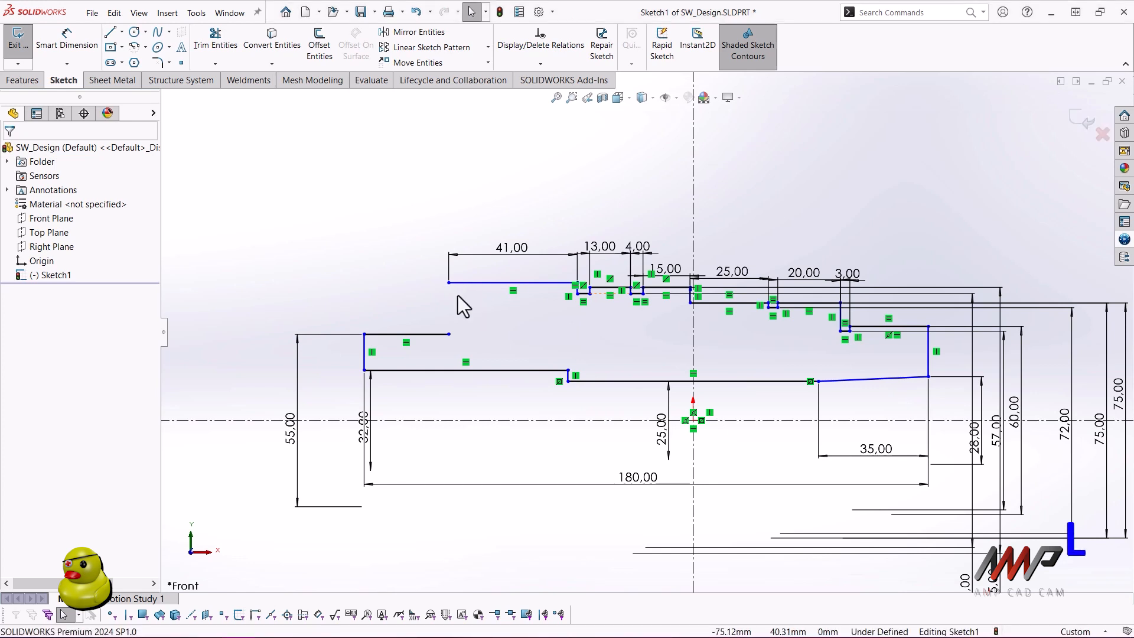
Step: Close the profile with a vertical line joining the open ends of the 41 mm upper line and the lower step
key("l")
left_click(447, 283)
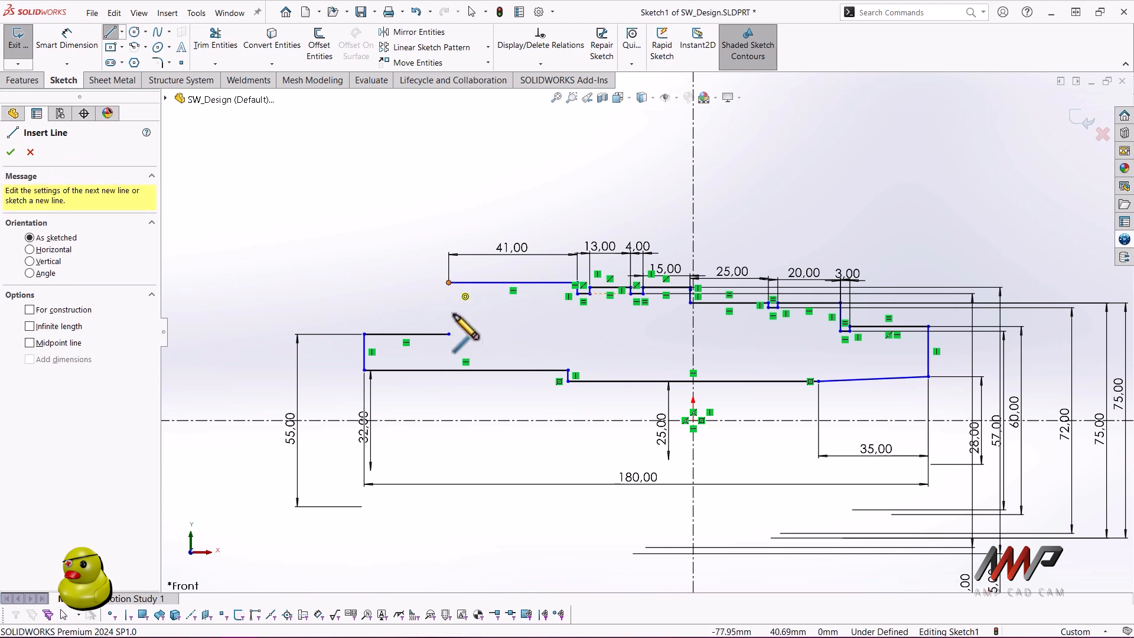
left_click(448, 334)
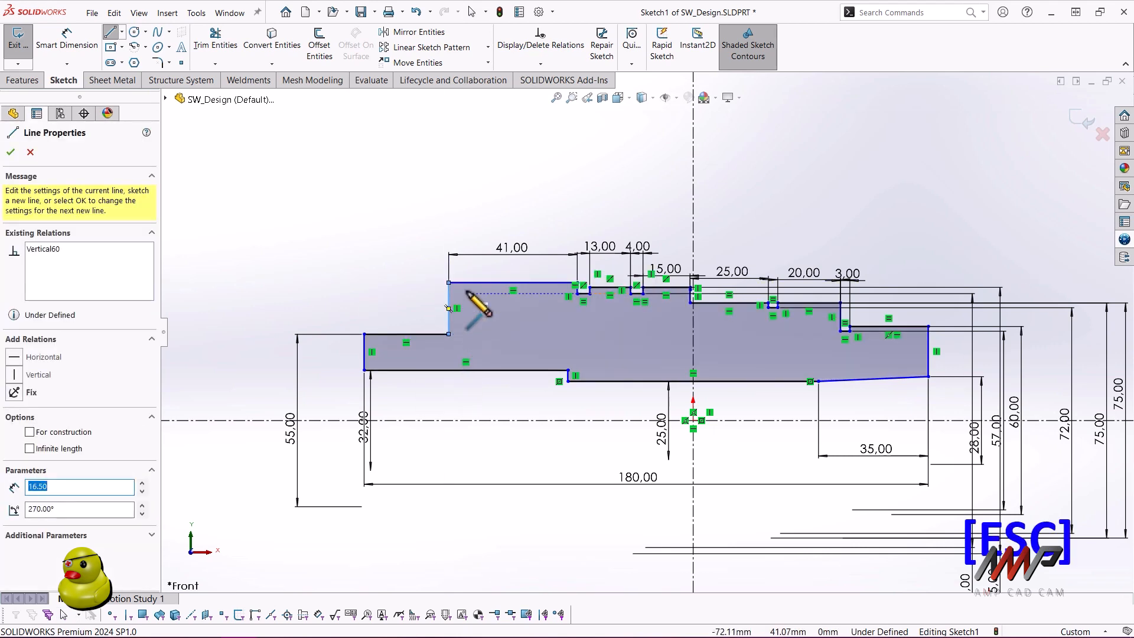
key("Escape")
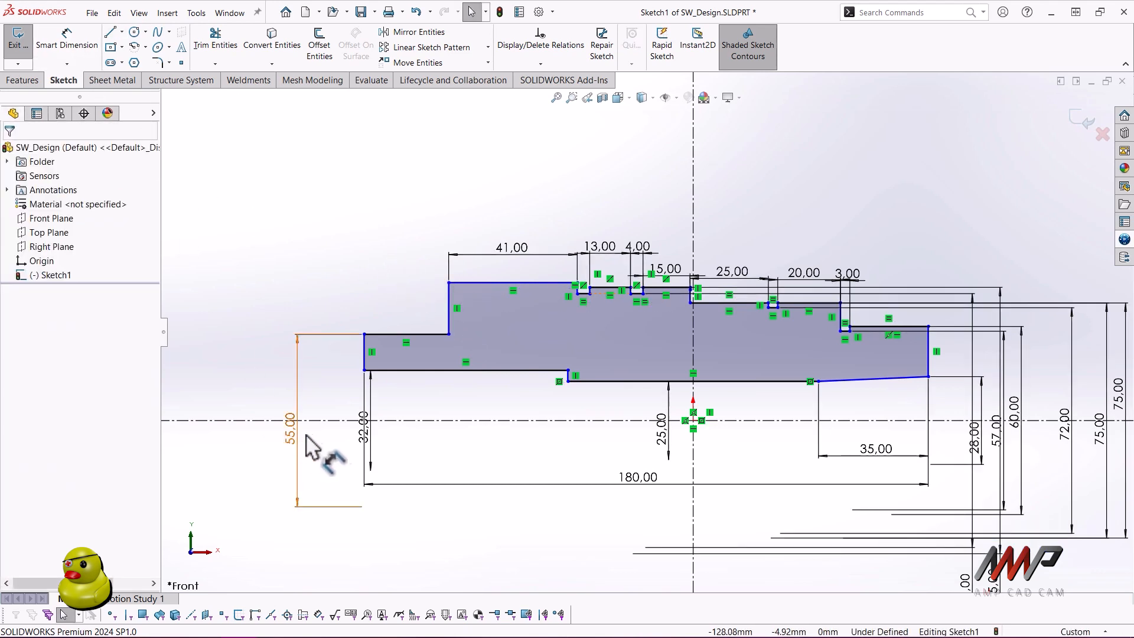
Step: Dimension the 41 mm upper line across the horizontal centerline as an 88 mm diameter
left_click(563, 420)
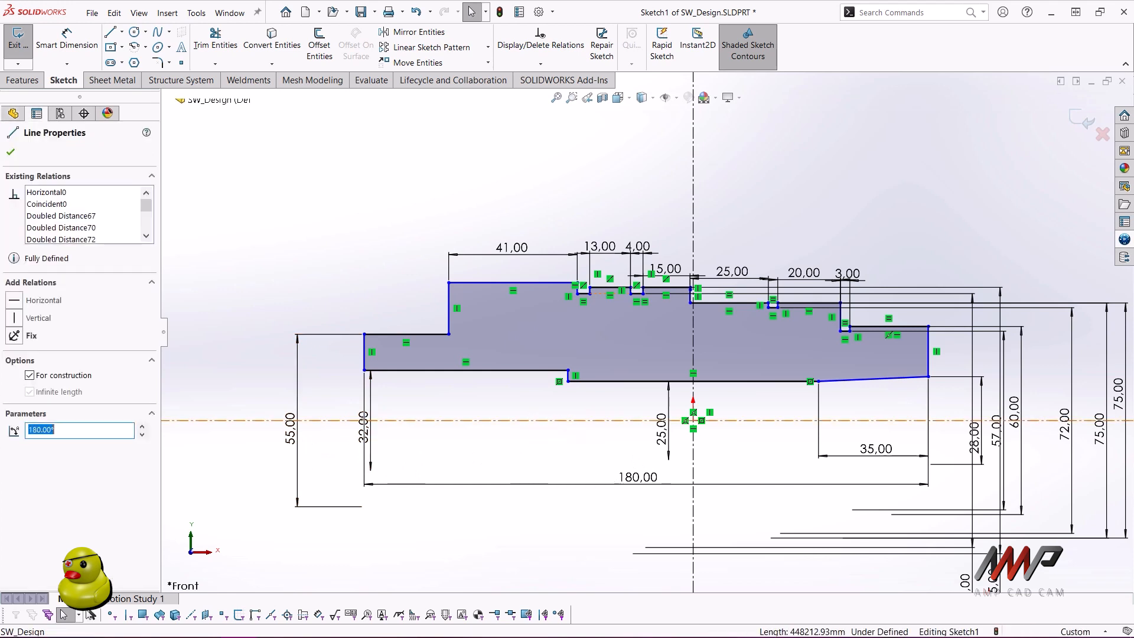
left_click(508, 450)
left_click(66, 38)
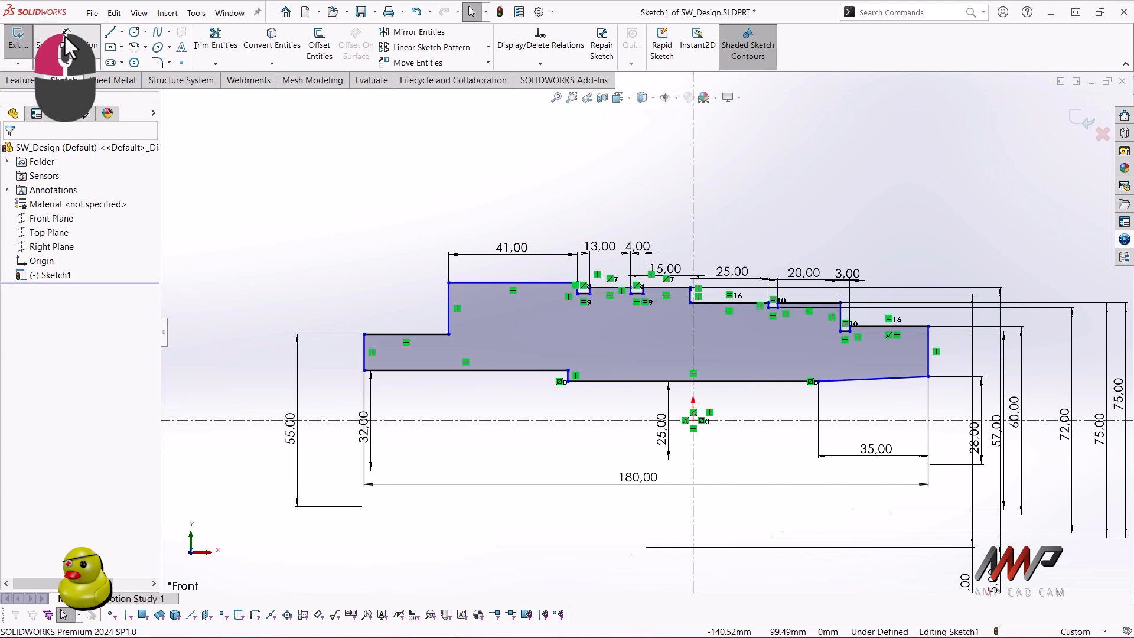
left_click(495, 282)
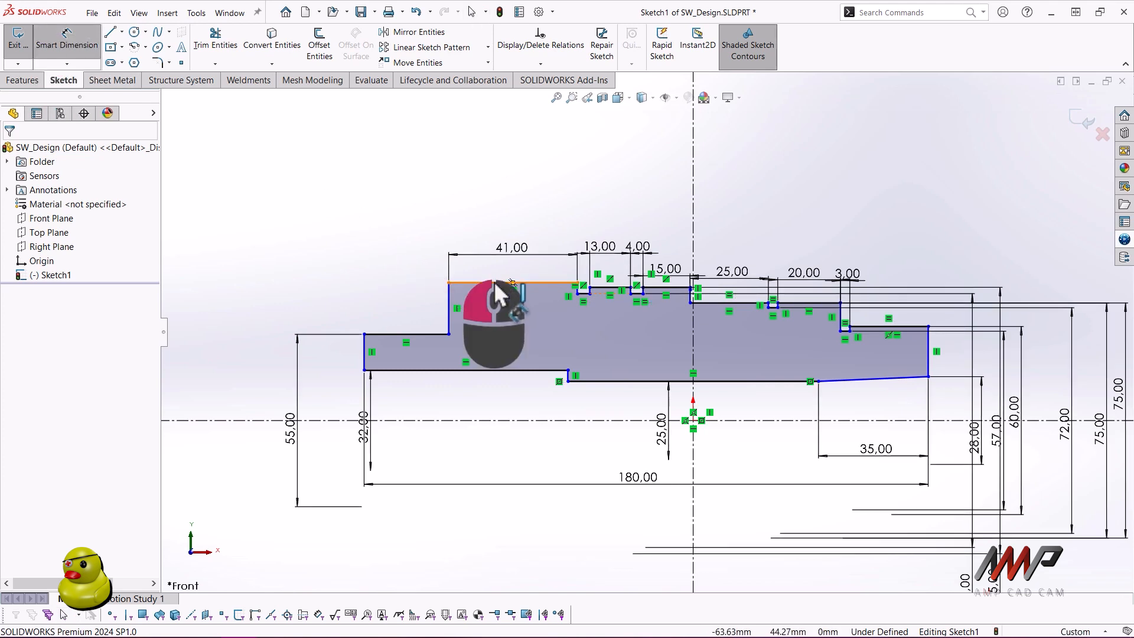
left_click(481, 420)
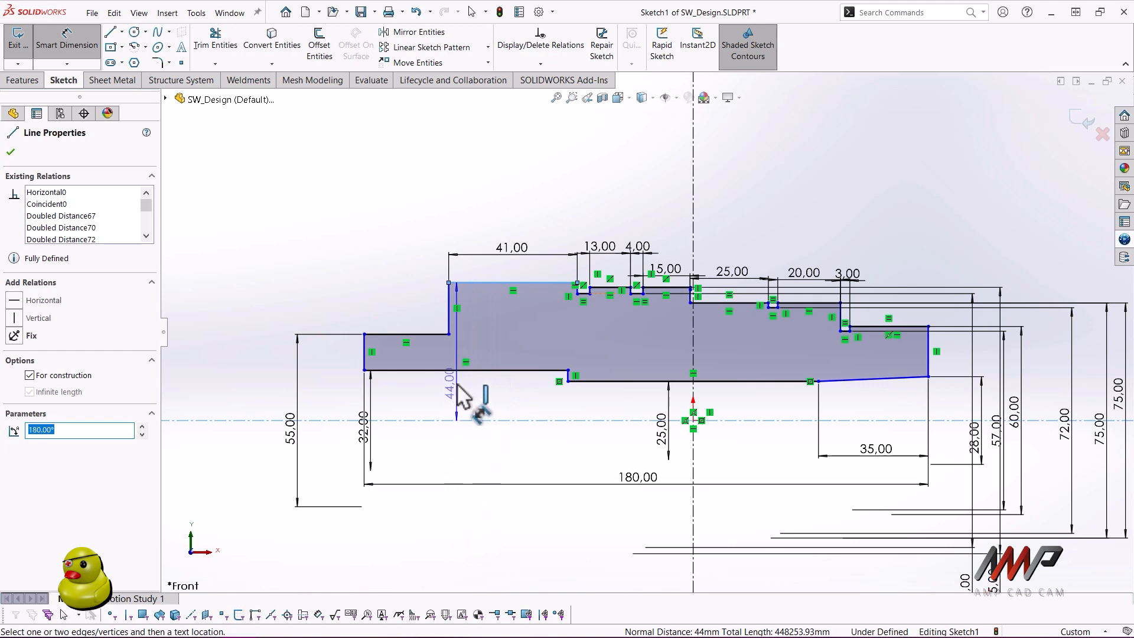
left_click(253, 442)
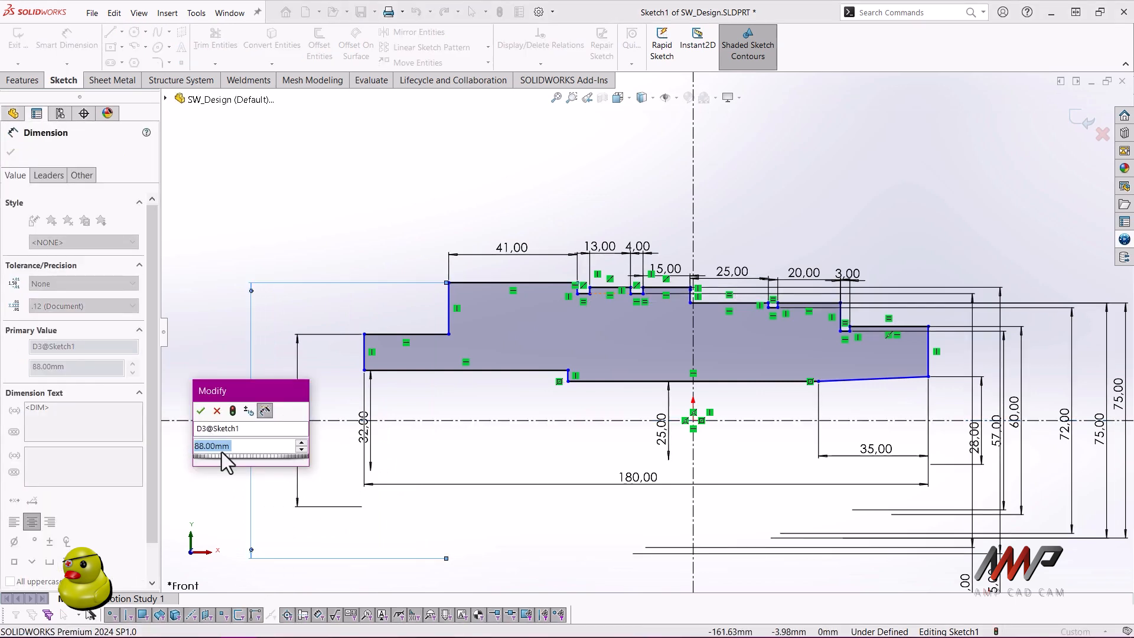
key("Return")
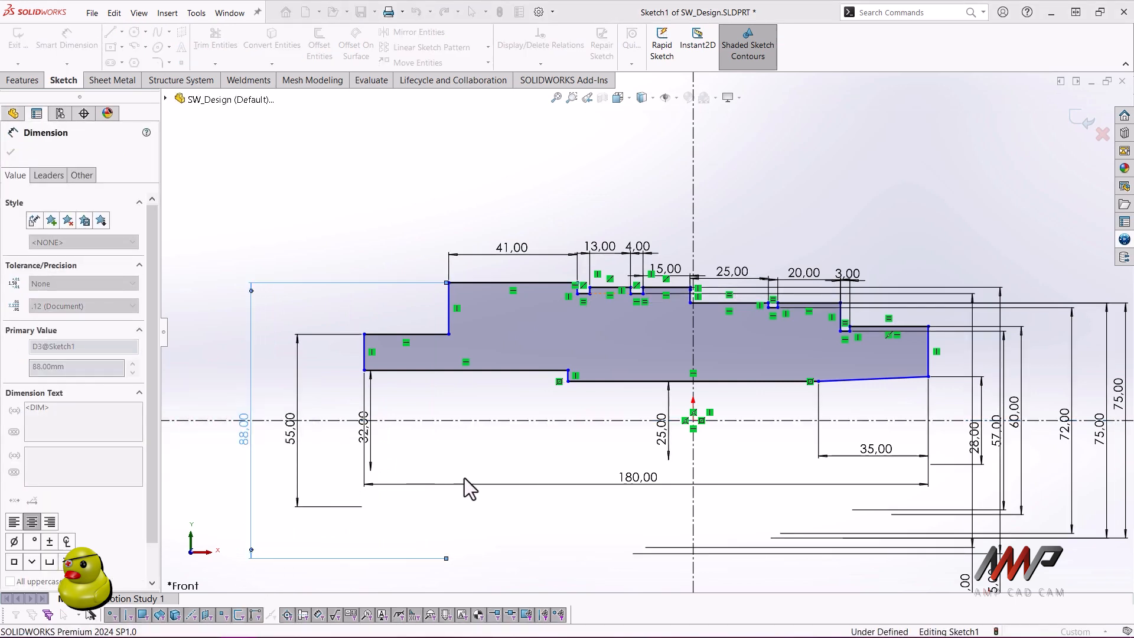
left_click(857, 205)
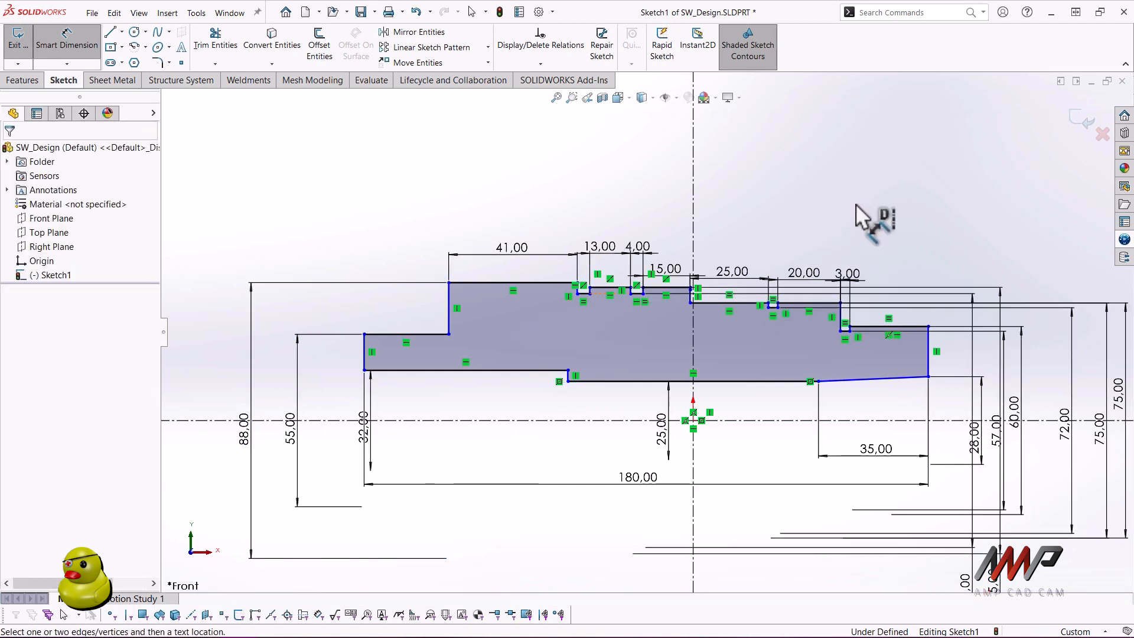
Step: Finish the sketch and revolve the profile 360 degrees about the horizontal centerline
left_click(1084, 124)
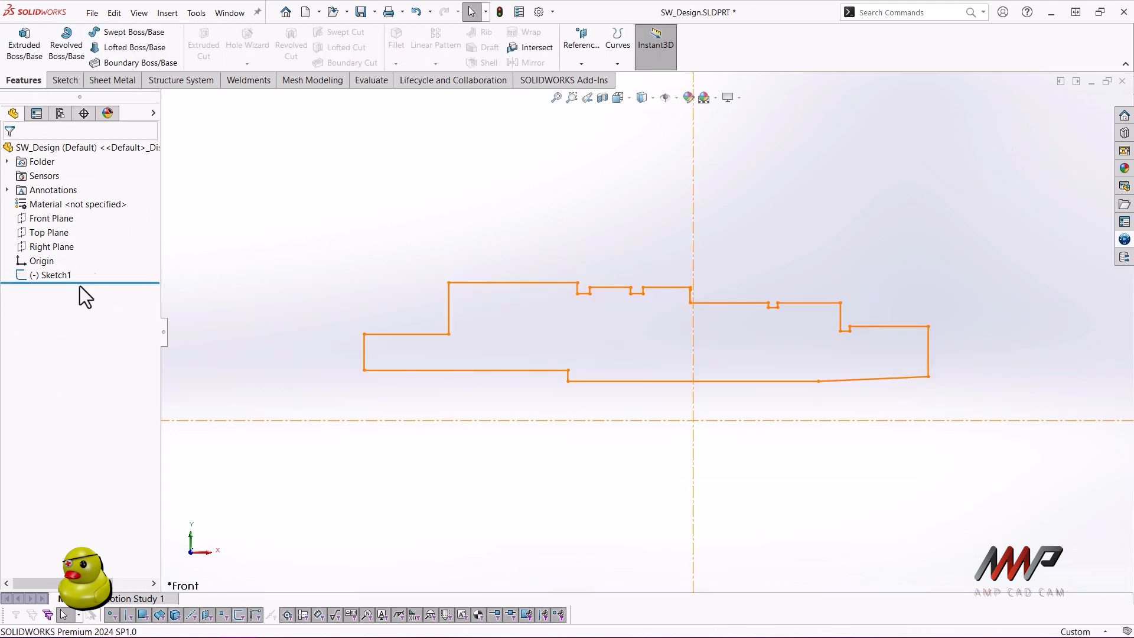
left_click(55, 278)
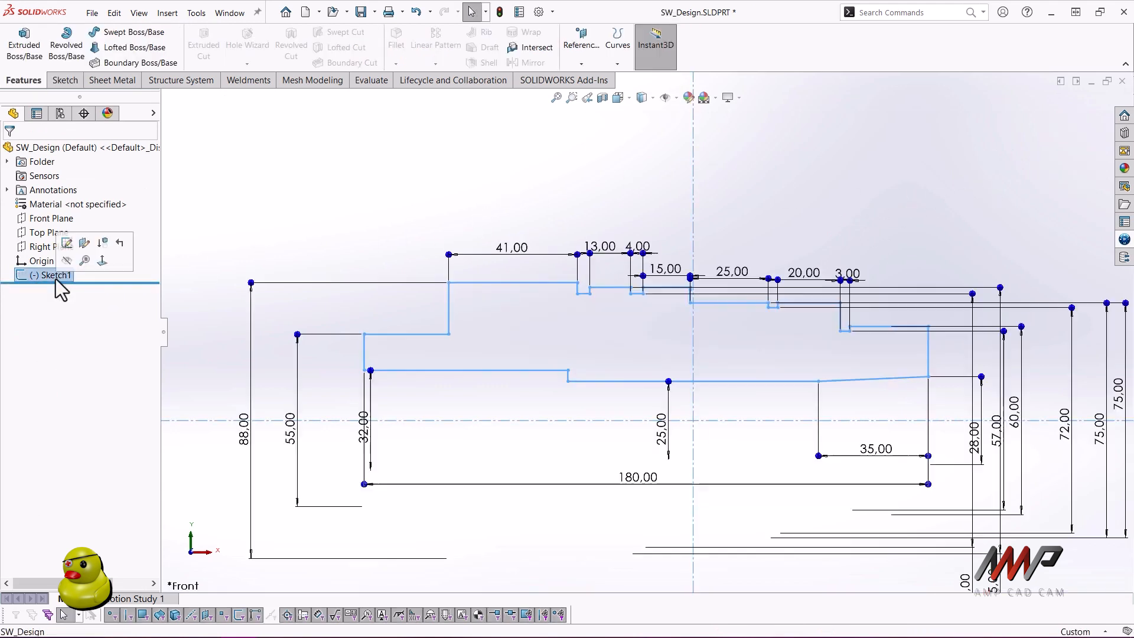
left_click(67, 47)
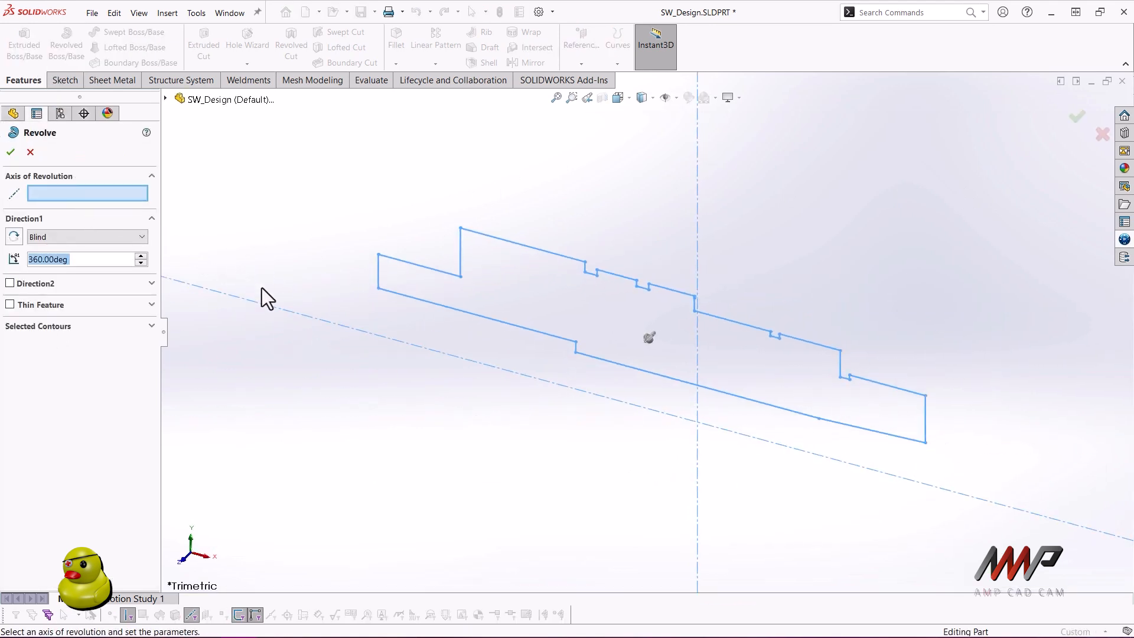
left_click(294, 313)
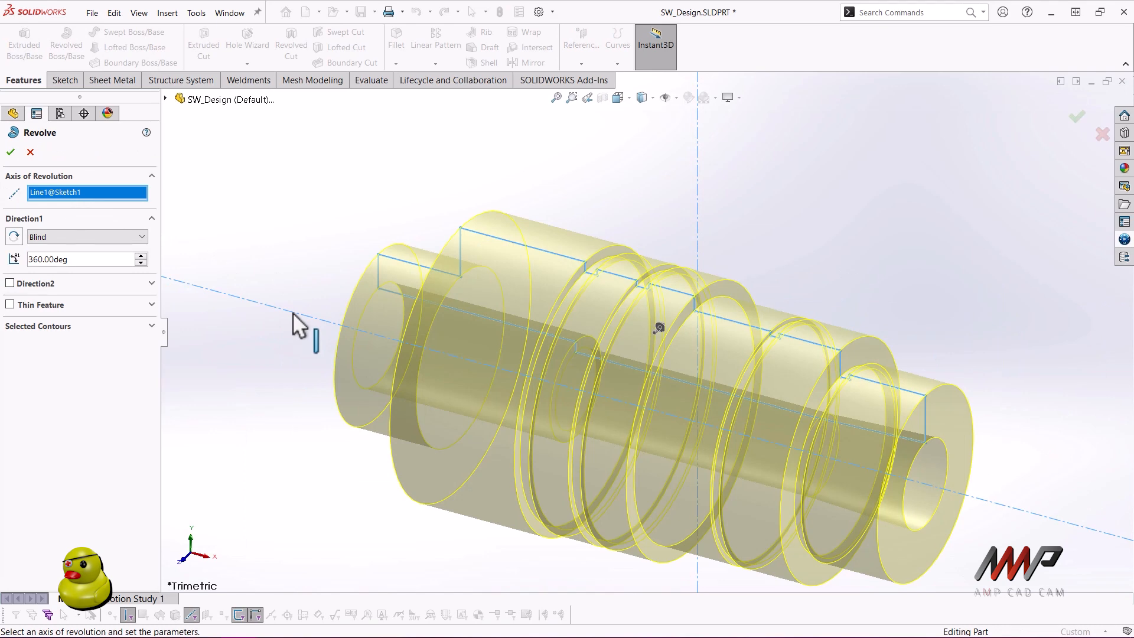
right_click(294, 313)
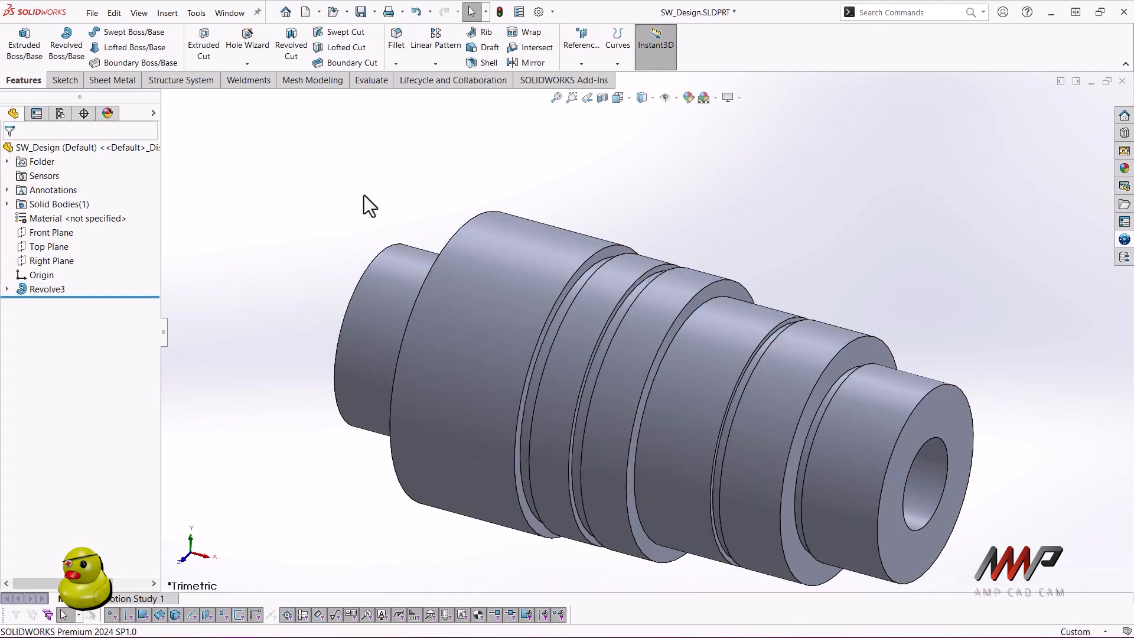
Step: Fillet the edge where the narrow end boss meets the largest shoulder with a 2 mm radius
middle_click_drag(364, 195, 578, 383)
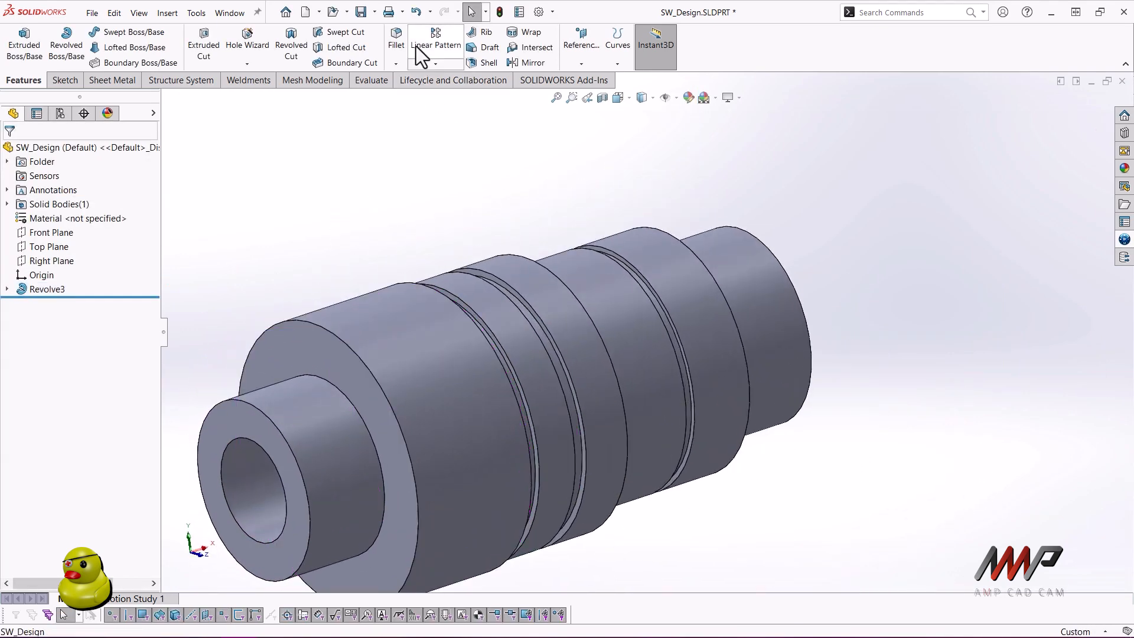
left_click(344, 398)
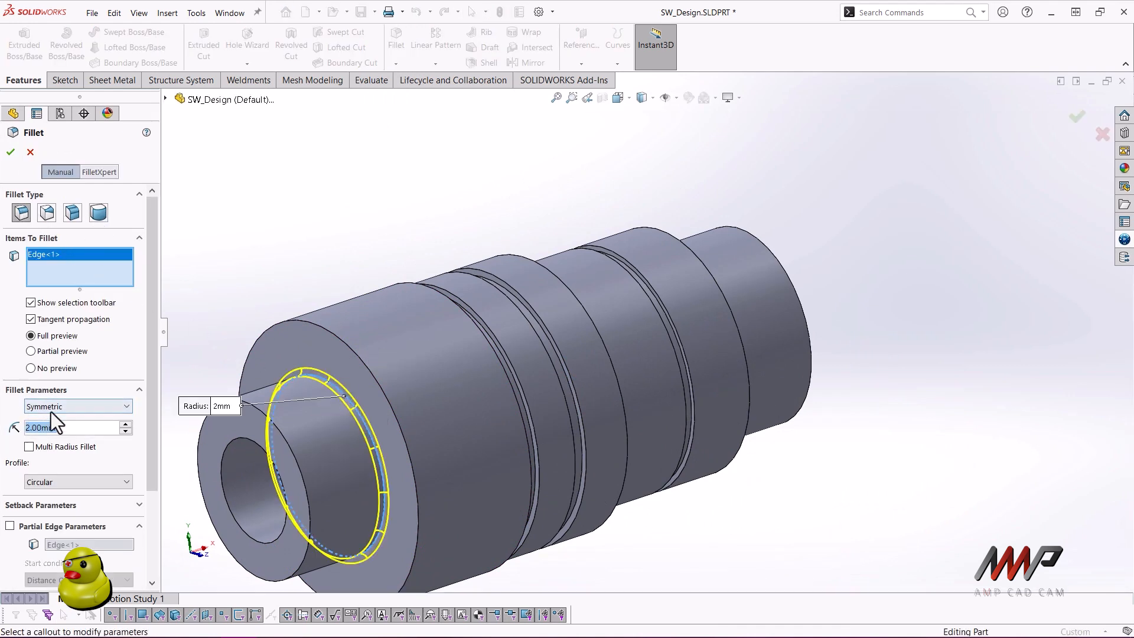
left_click(11, 152)
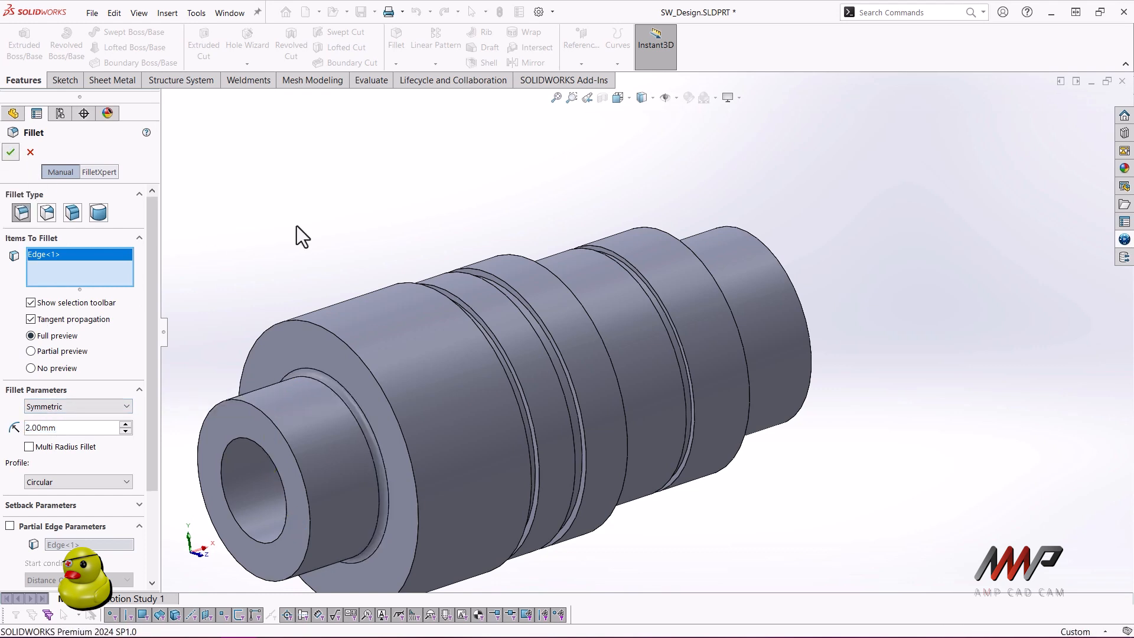
Step: Show a section view through the Front Plane with the cut direction reversed to expose the bore
middle_click_drag(357, 251, 435, 220, "ctrl")
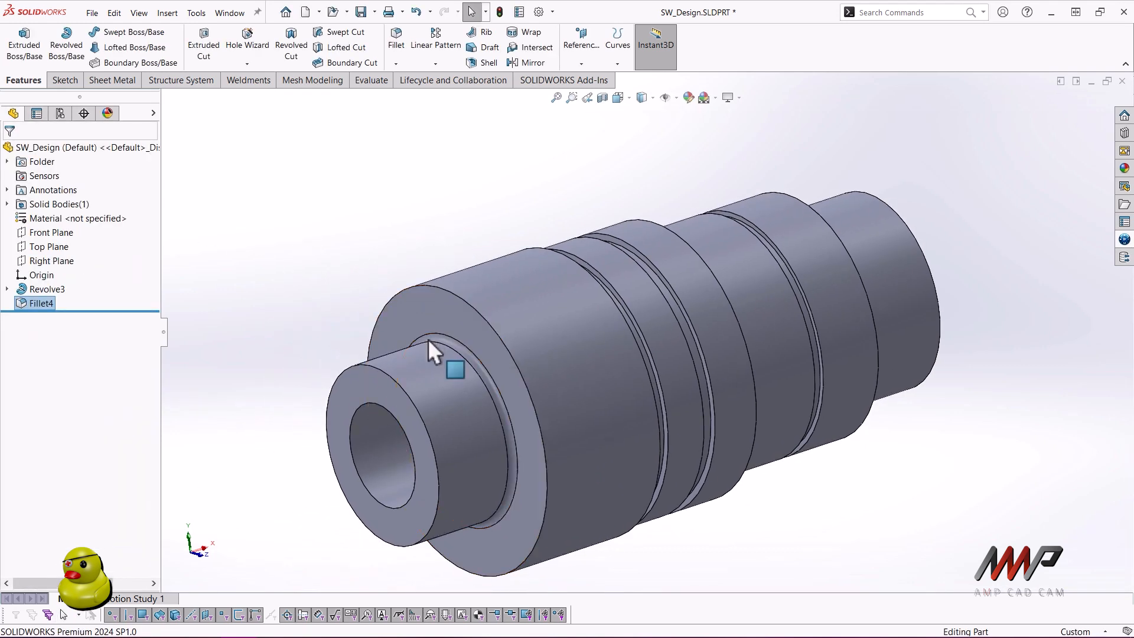
left_click(592, 100)
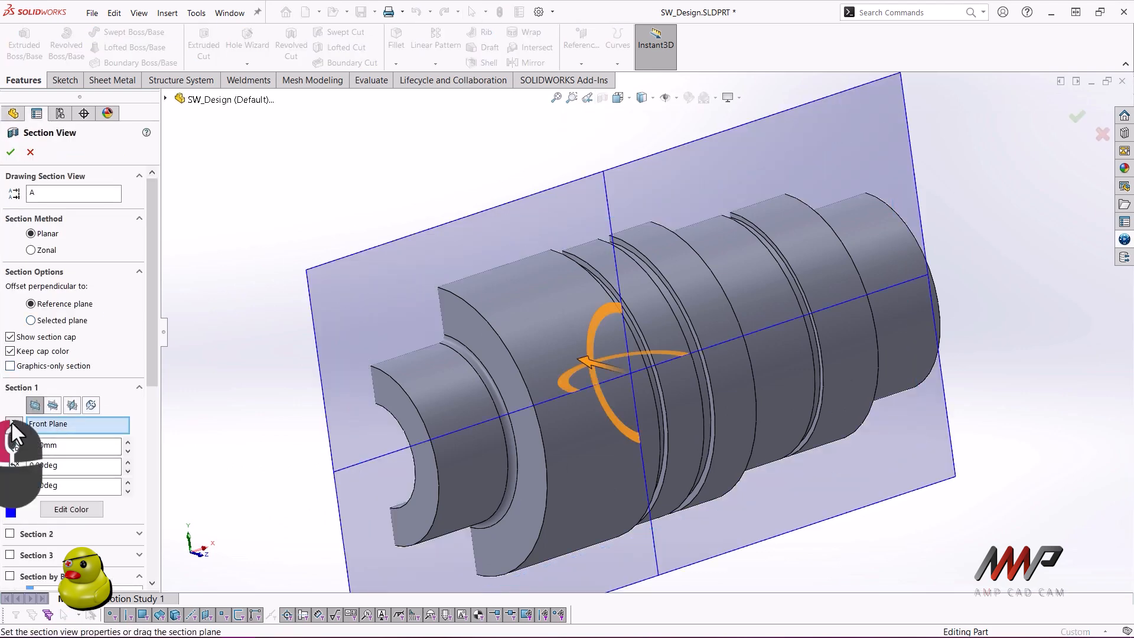
left_click(13, 424)
left_click(10, 152)
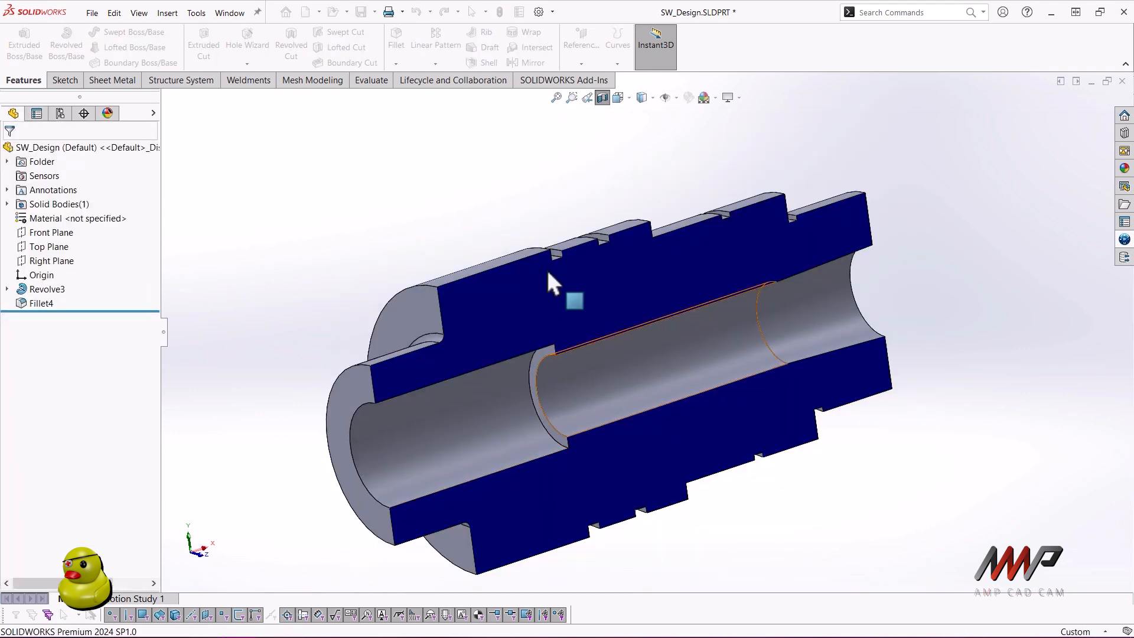
Step: Chamfer the outer end rims, the shoulder and groove edges and the inner bore step 1.5 mm at 45 degrees
left_click(395, 63)
left_click(399, 91)
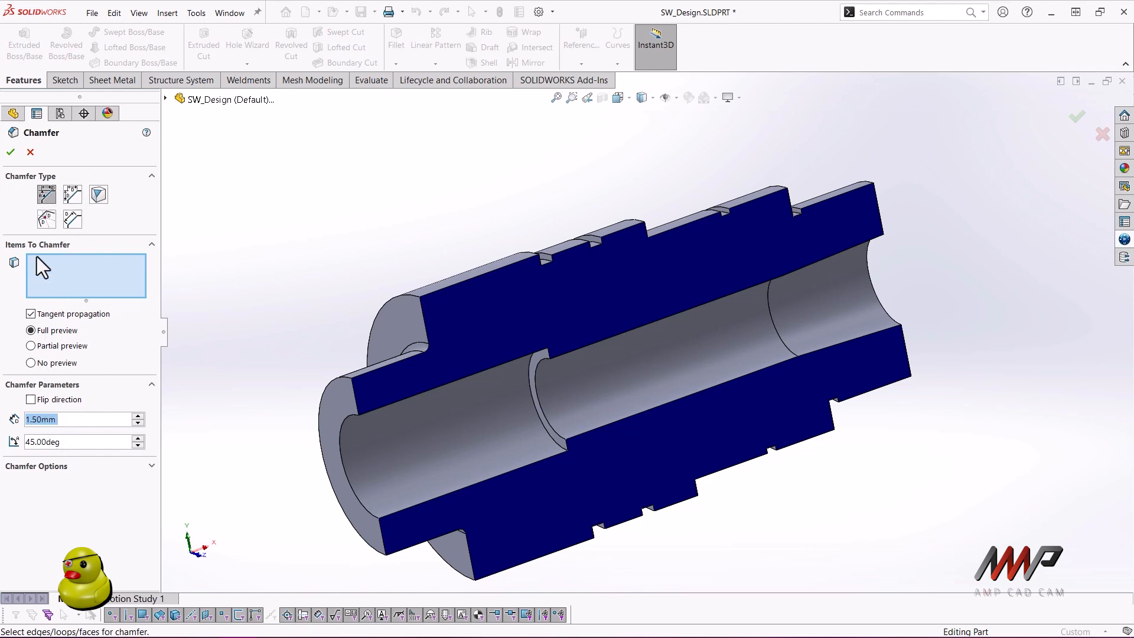
left_click(869, 182)
left_click(794, 205)
left_click(778, 187)
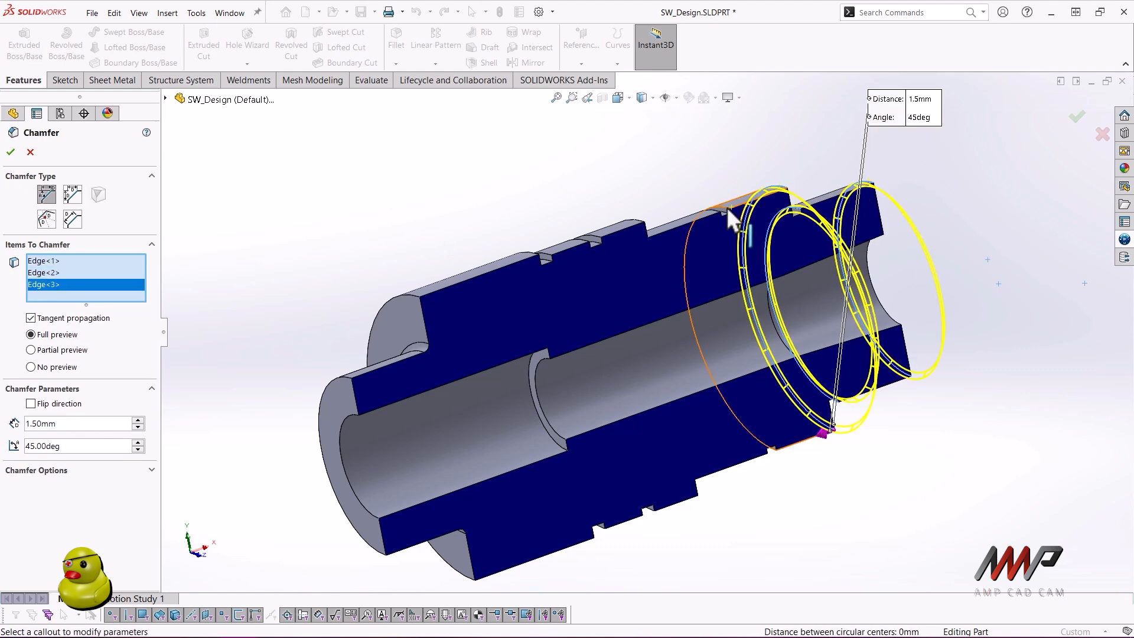
left_click(726, 208)
left_click(712, 209)
left_click(643, 221)
left_click(549, 251)
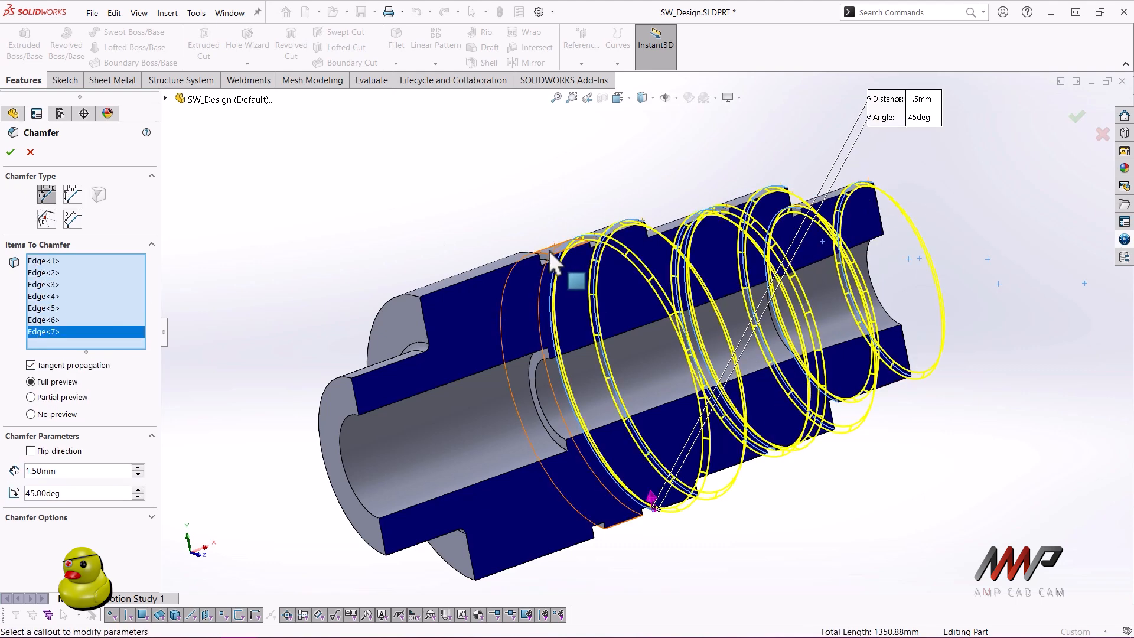
left_click(547, 253)
left_click(403, 296)
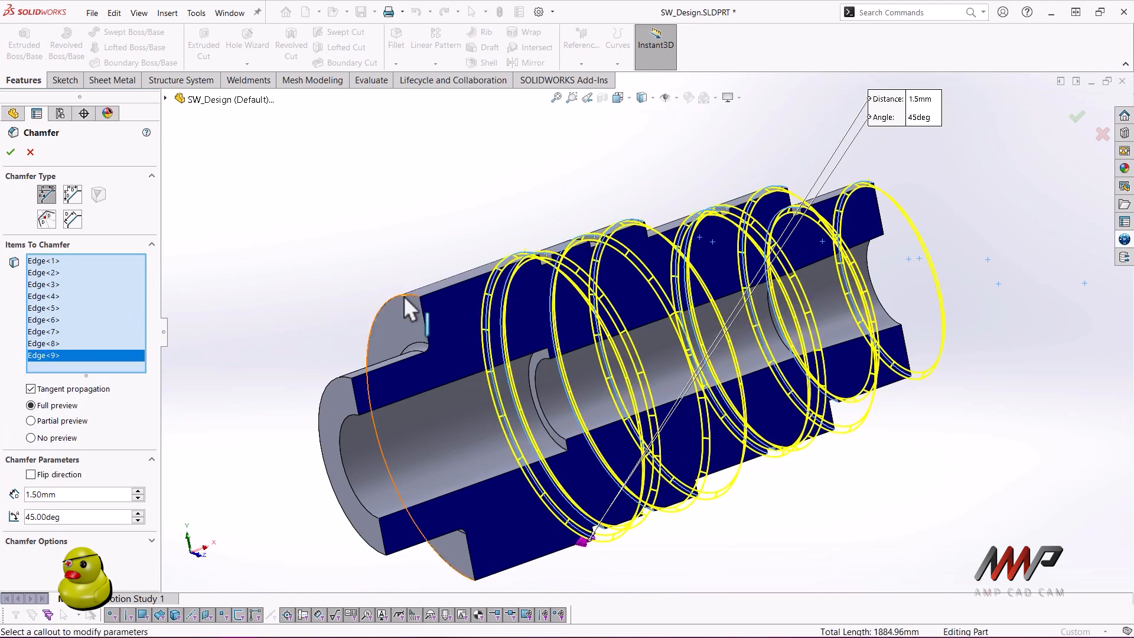
left_click(324, 384)
left_click(327, 383)
scroll(824, 461, "down", 5)
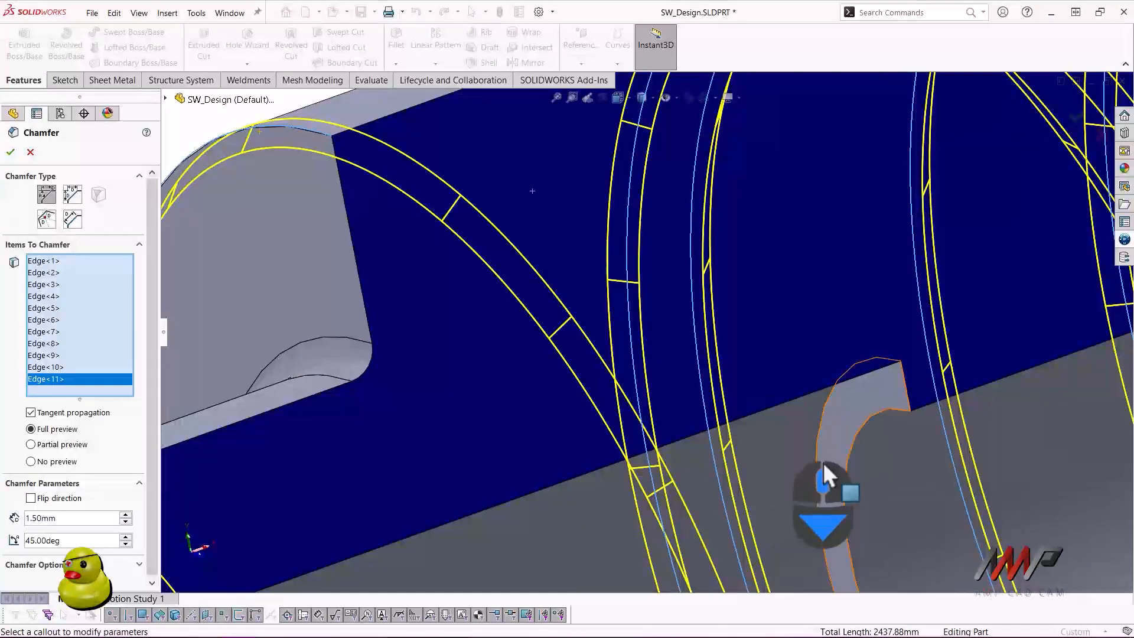
left_click(816, 461)
scroll(816, 423, "up", 5)
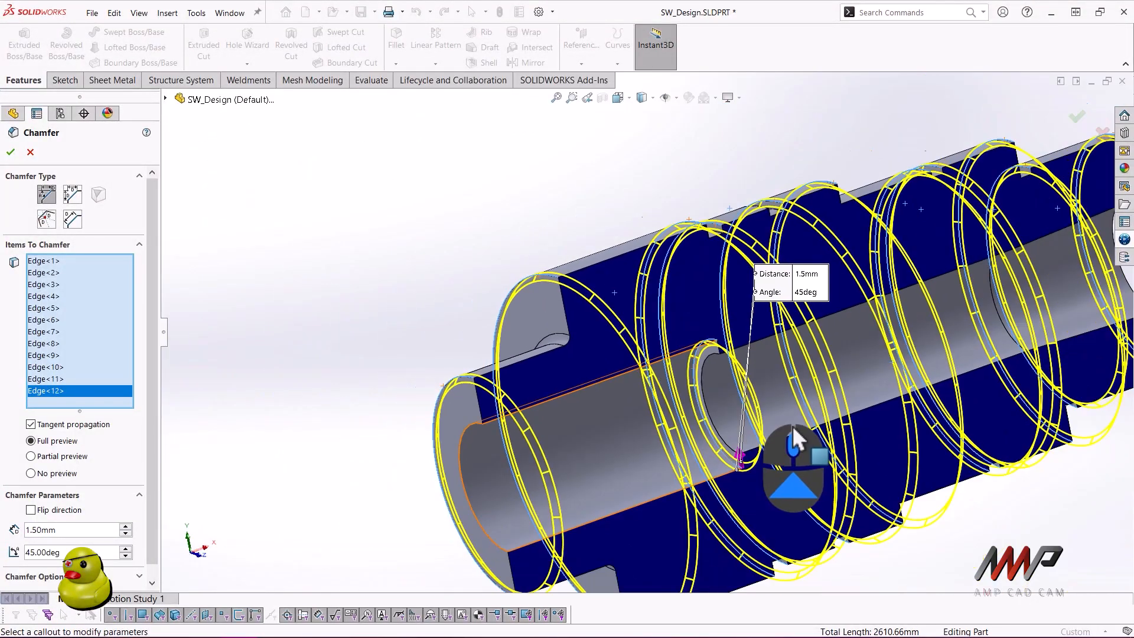
scroll(792, 425, "up", 2)
left_click(1076, 117)
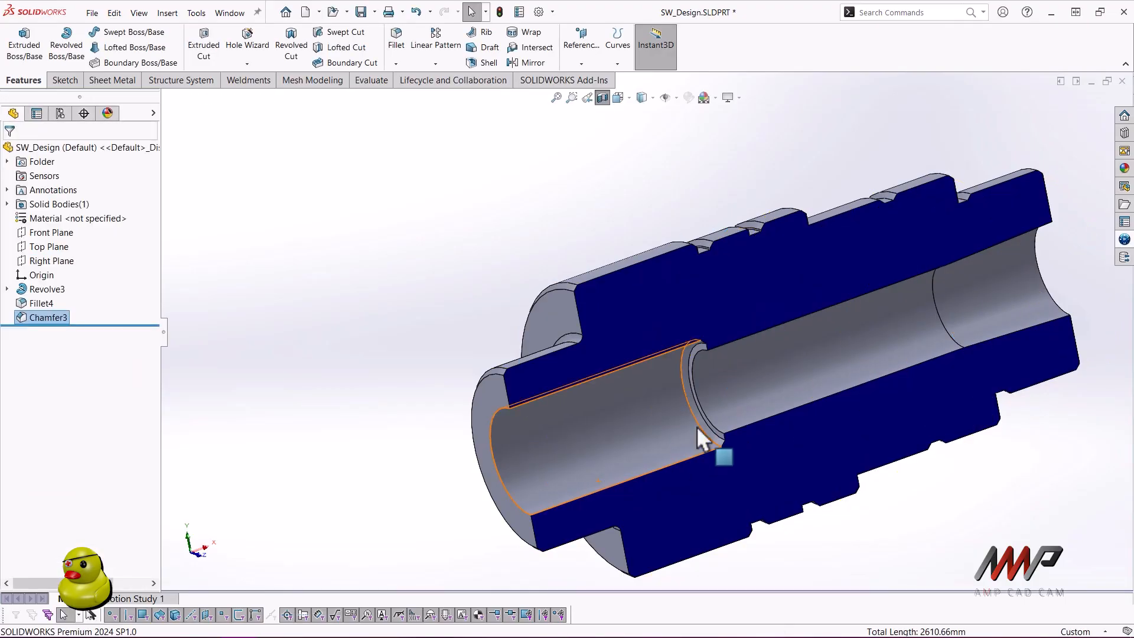
Step: Turn off the section view to show the complete shaft
left_click(602, 97)
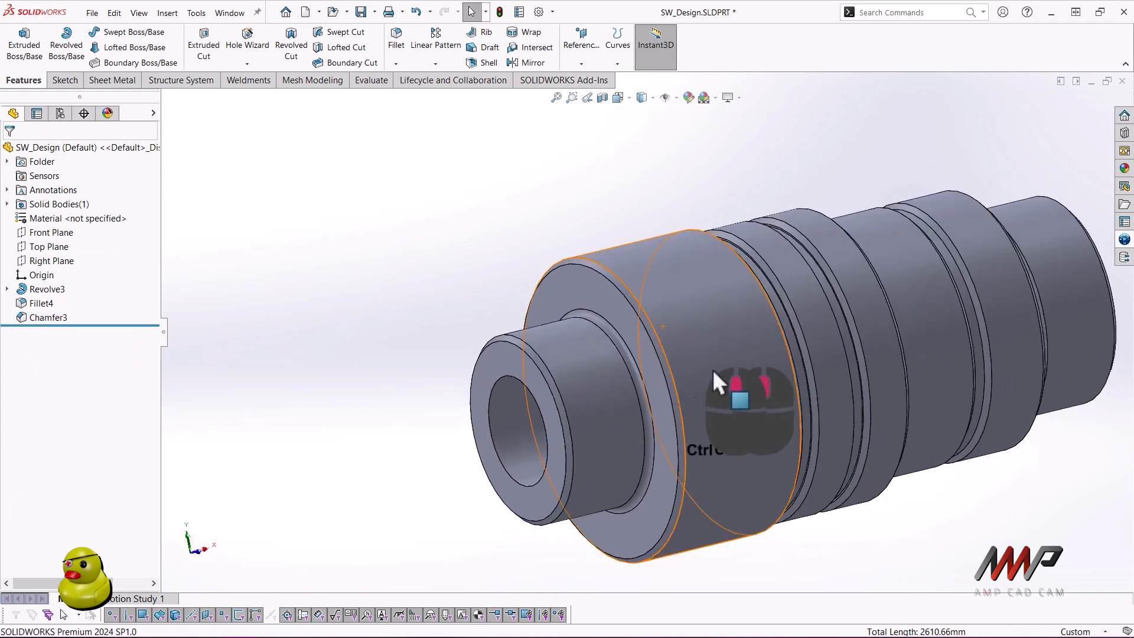
middle_click_drag(767, 378, 563, 399, "ctrl")
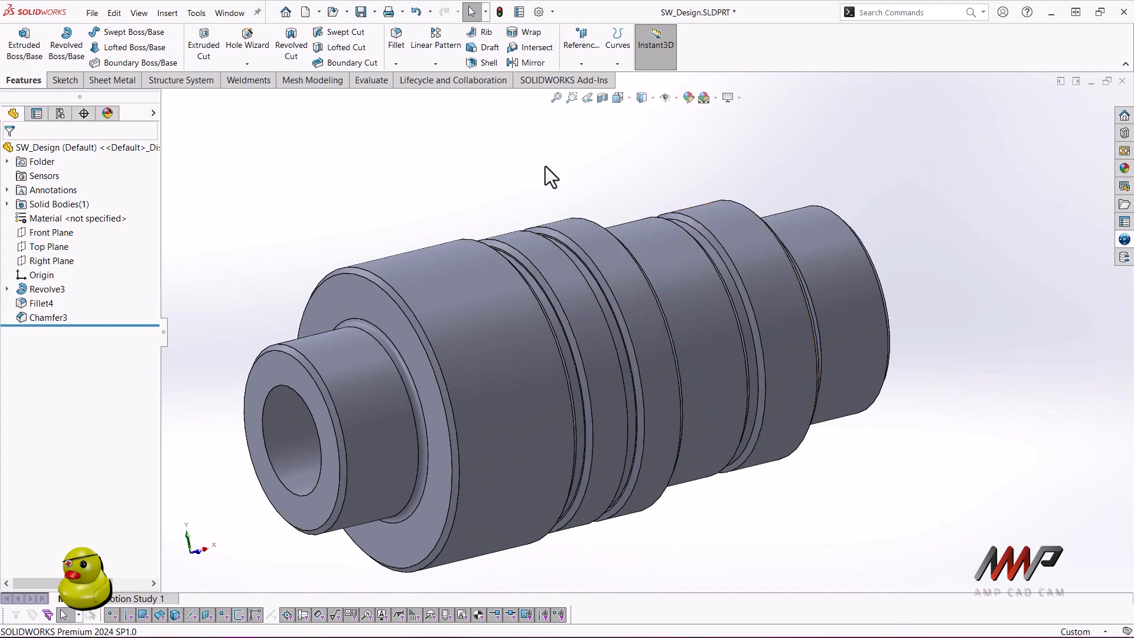
Step: Try to add an ISO machine cosmetic thread at the shoulder edge next to the far end boss
type("s")
type("hre")
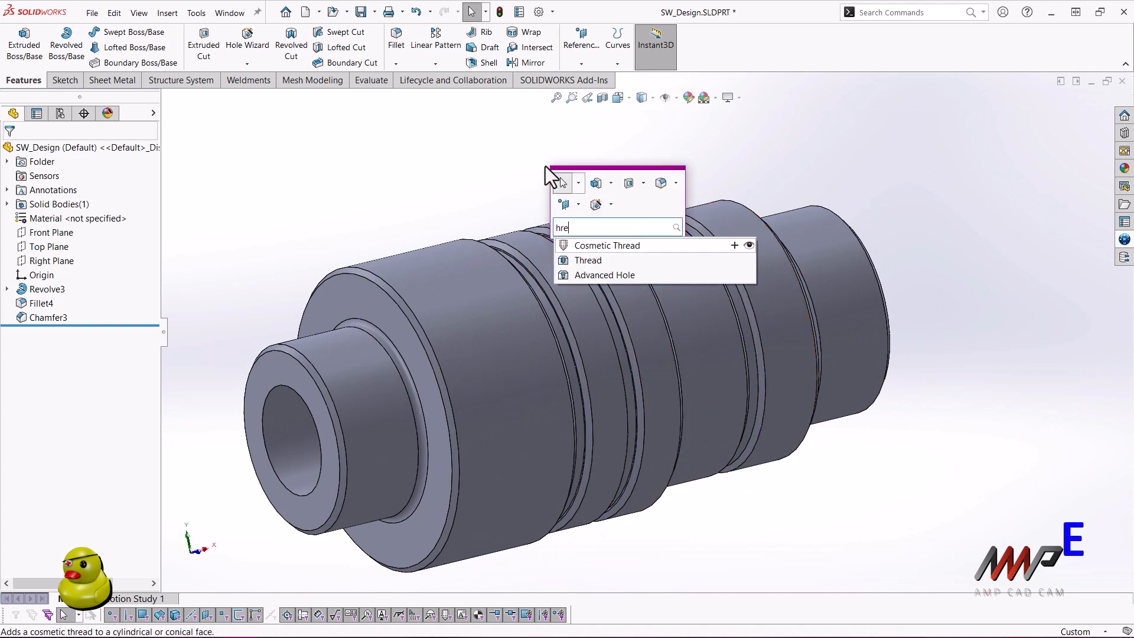
left_click(608, 244)
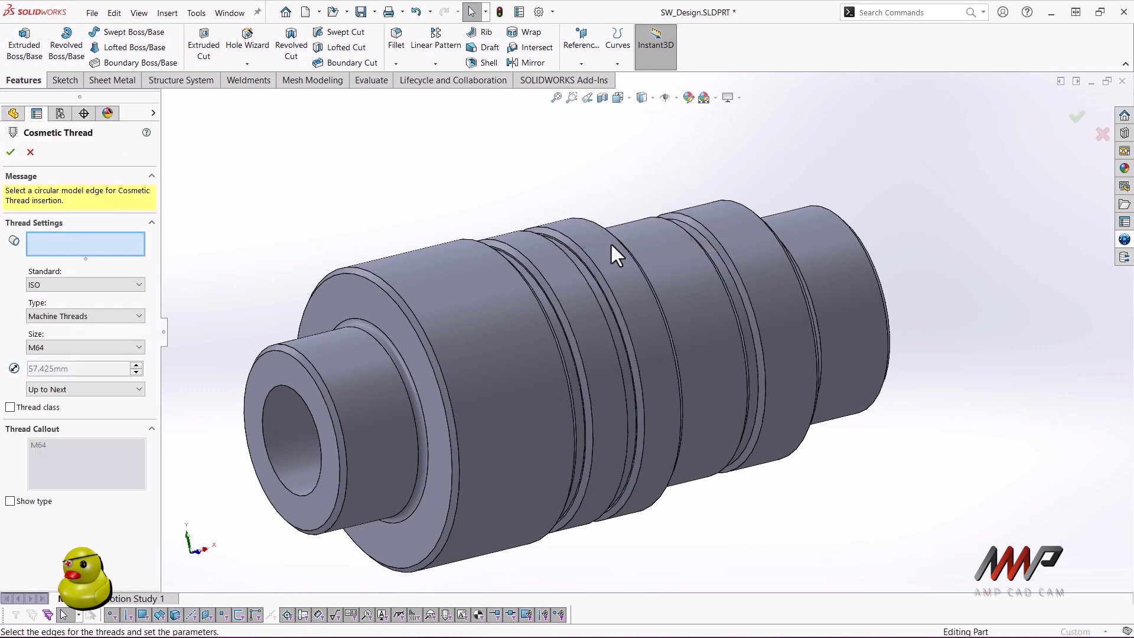
left_click(765, 224)
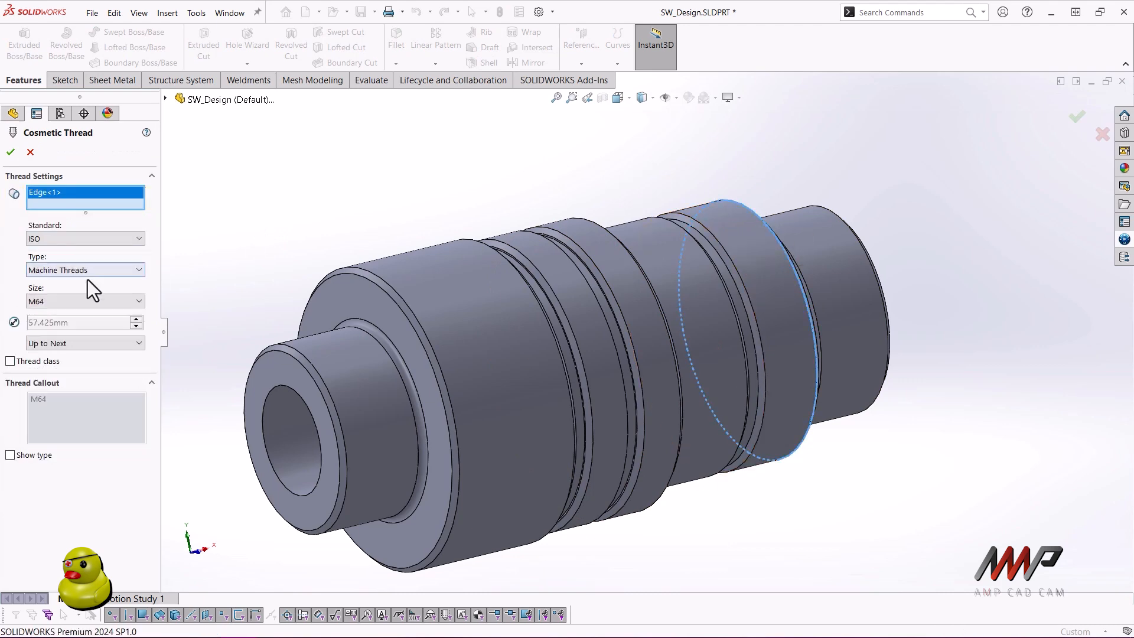
key("Return")
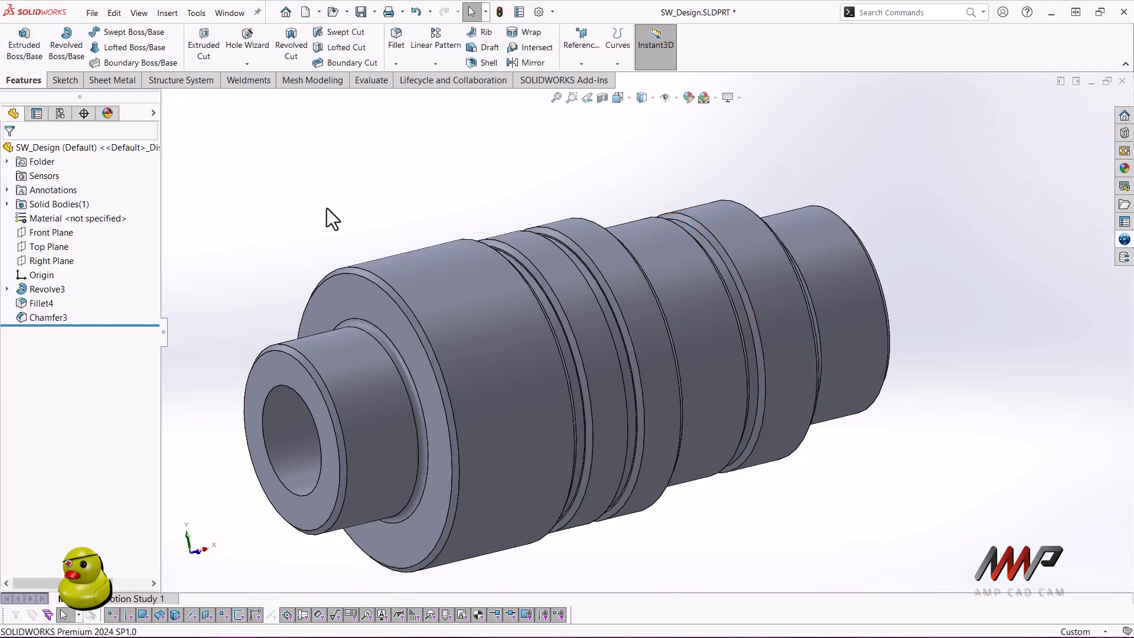
Step: Set up a Thread feature on the collar beside the far end boss, from its boss-side edge up to its opposite edge
type("st")
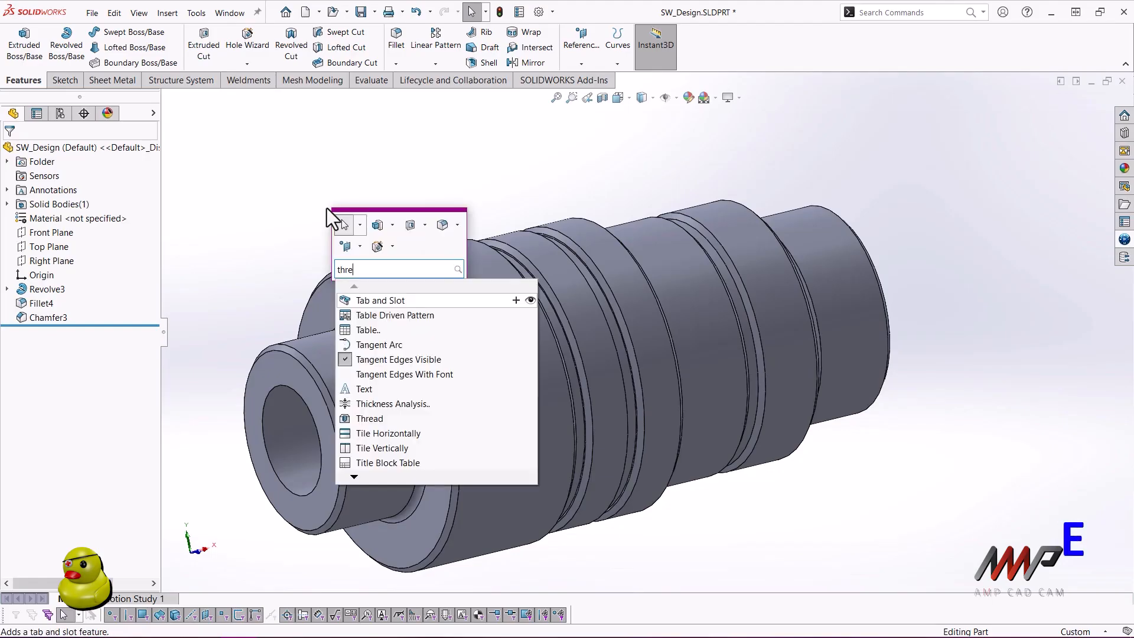
type("hre")
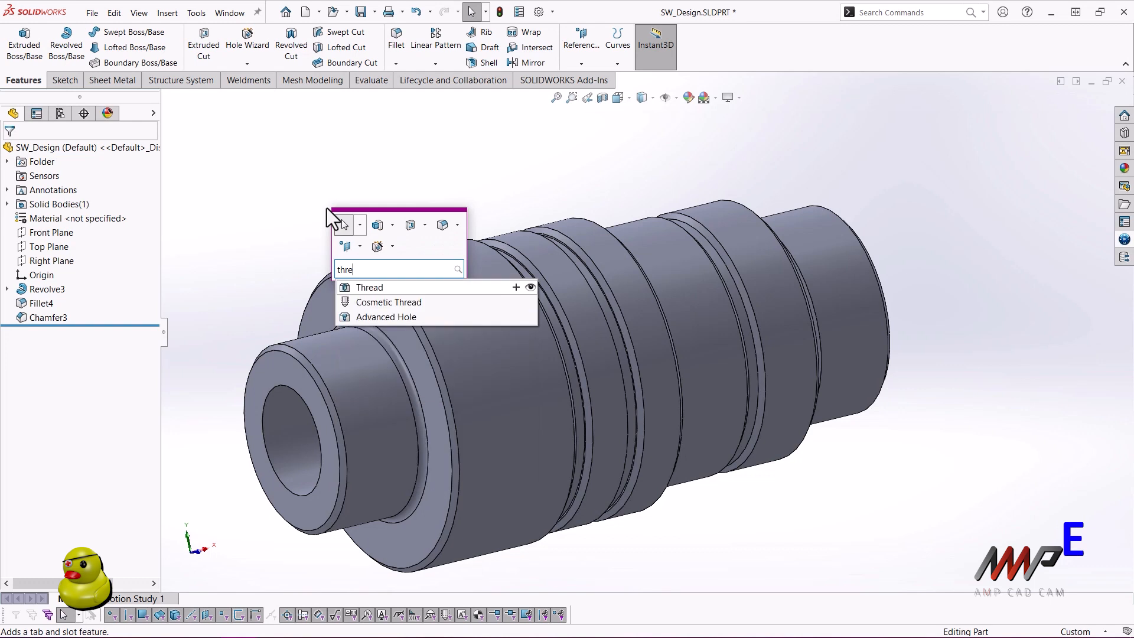
left_click(363, 288)
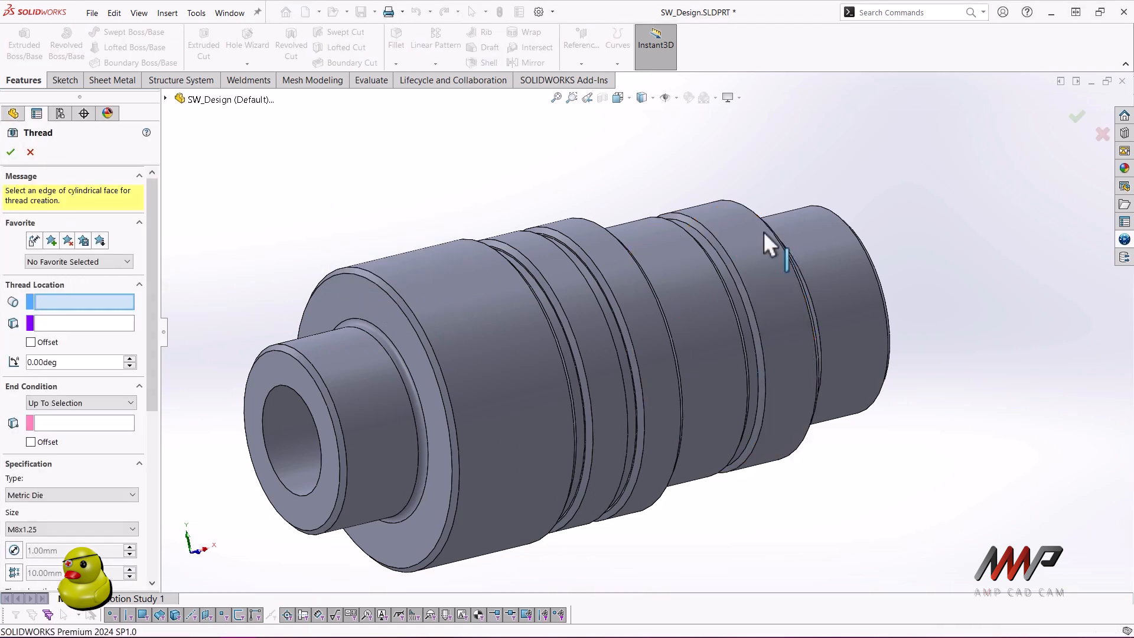
left_click(731, 239)
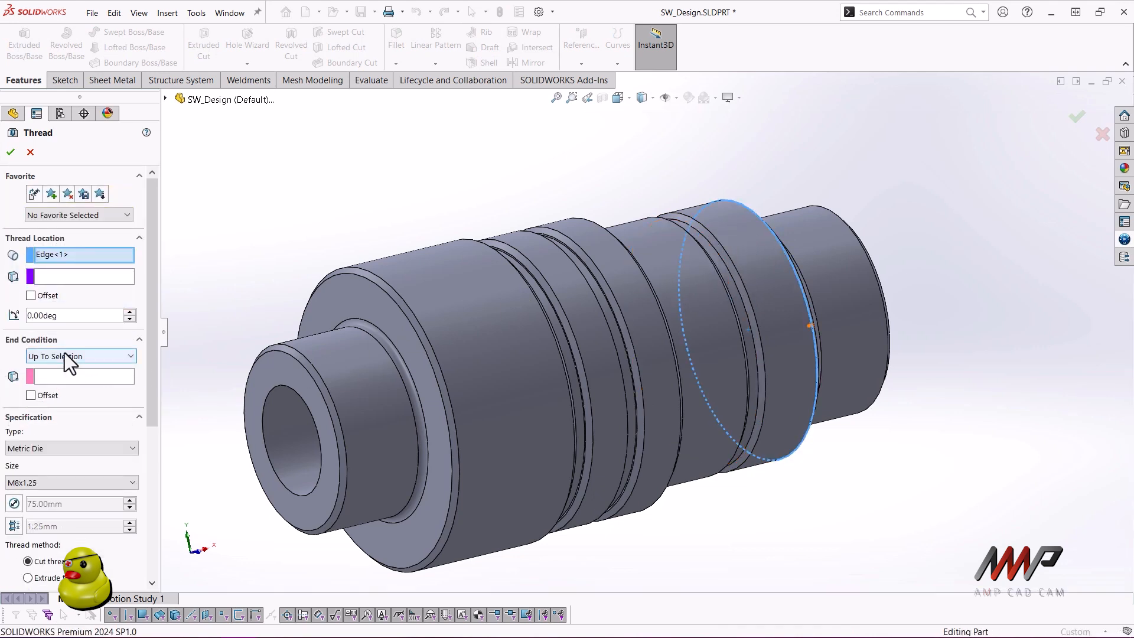
left_click(129, 377)
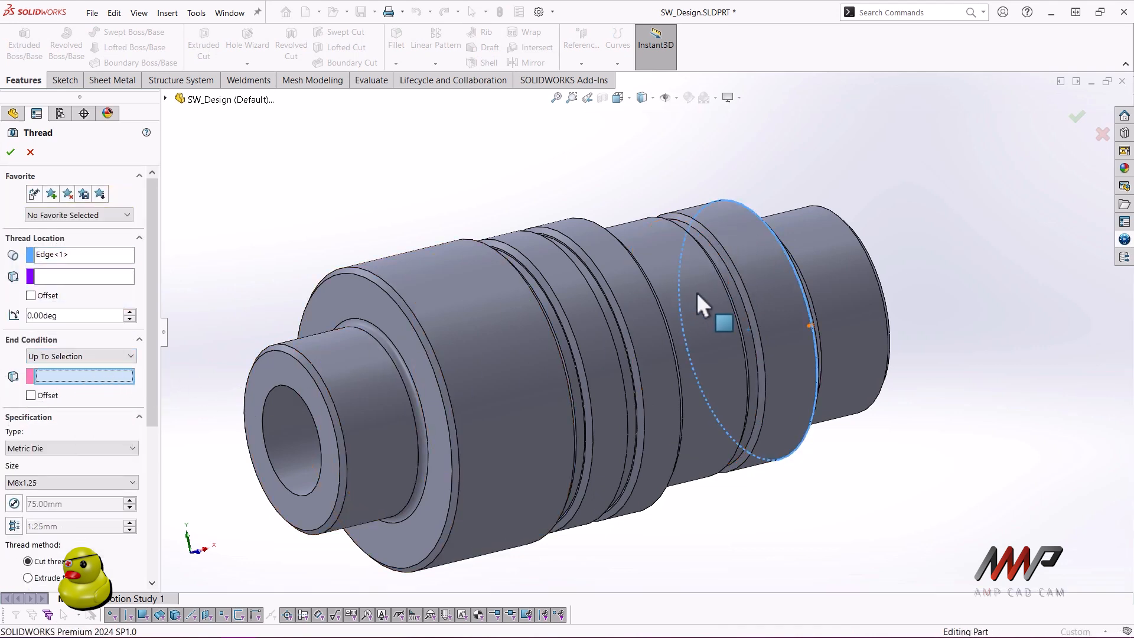
left_click(740, 274)
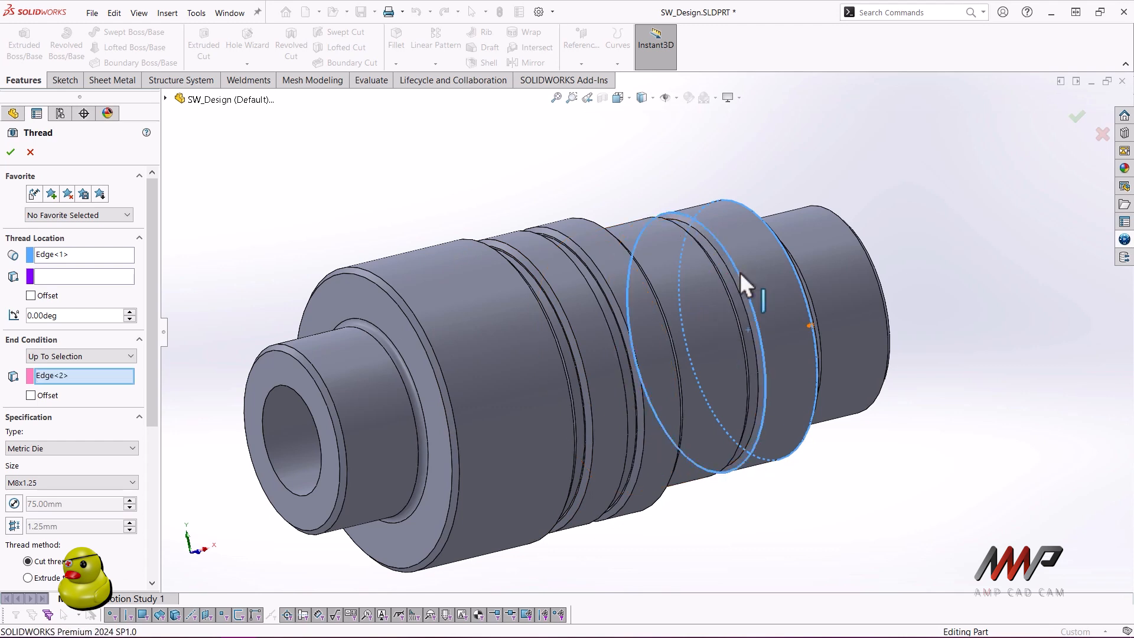
Step: Offset the thread start 2 mm and its end 1 mm, and create it as a right-hand Metric Die M8x1.25 cut thread
left_click(31, 295)
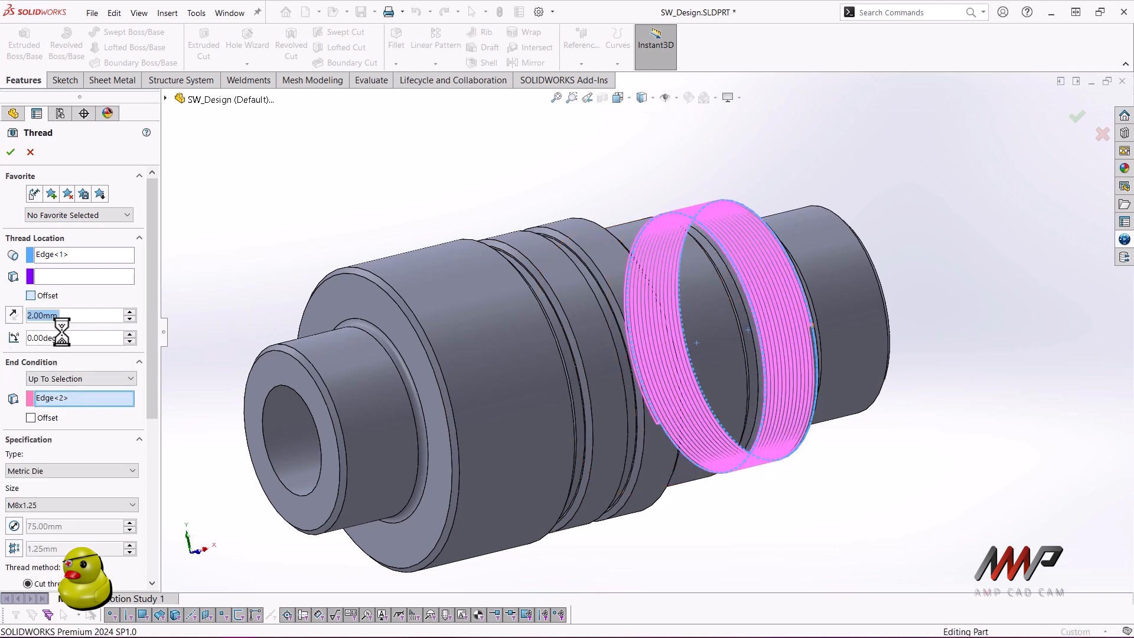
left_click(30, 417)
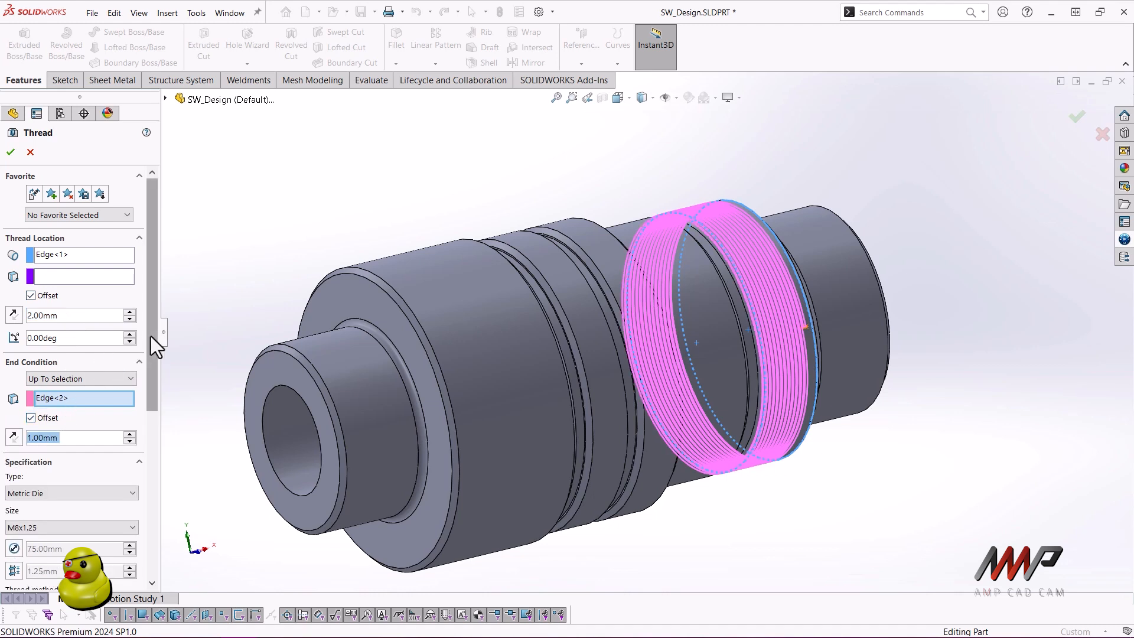
left_click_drag(151, 336, 142, 483)
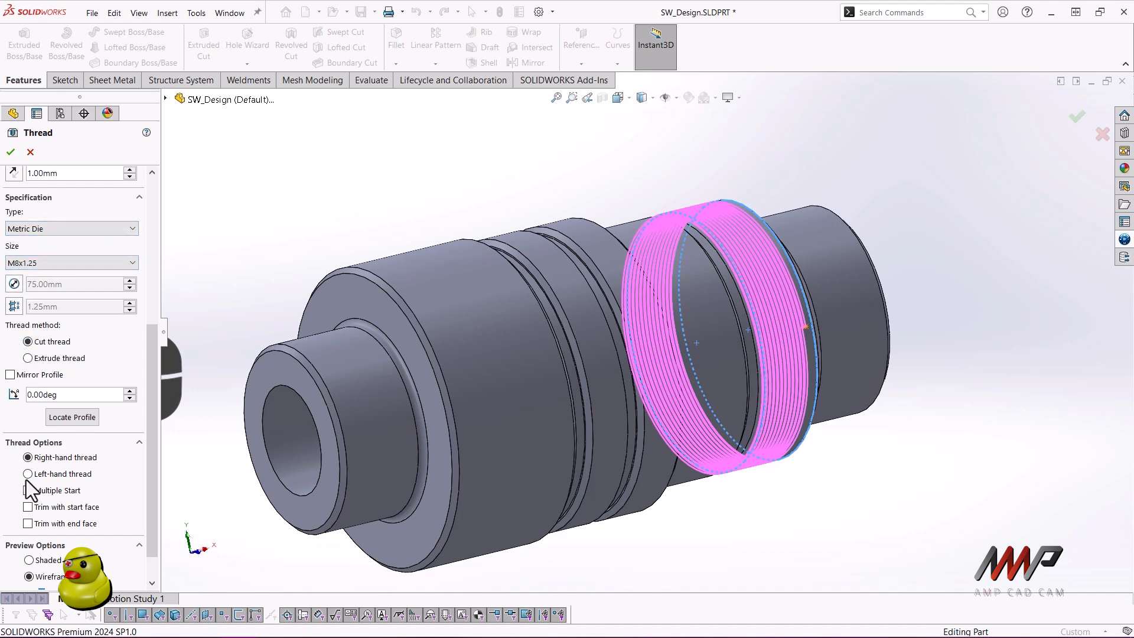
left_click(11, 152)
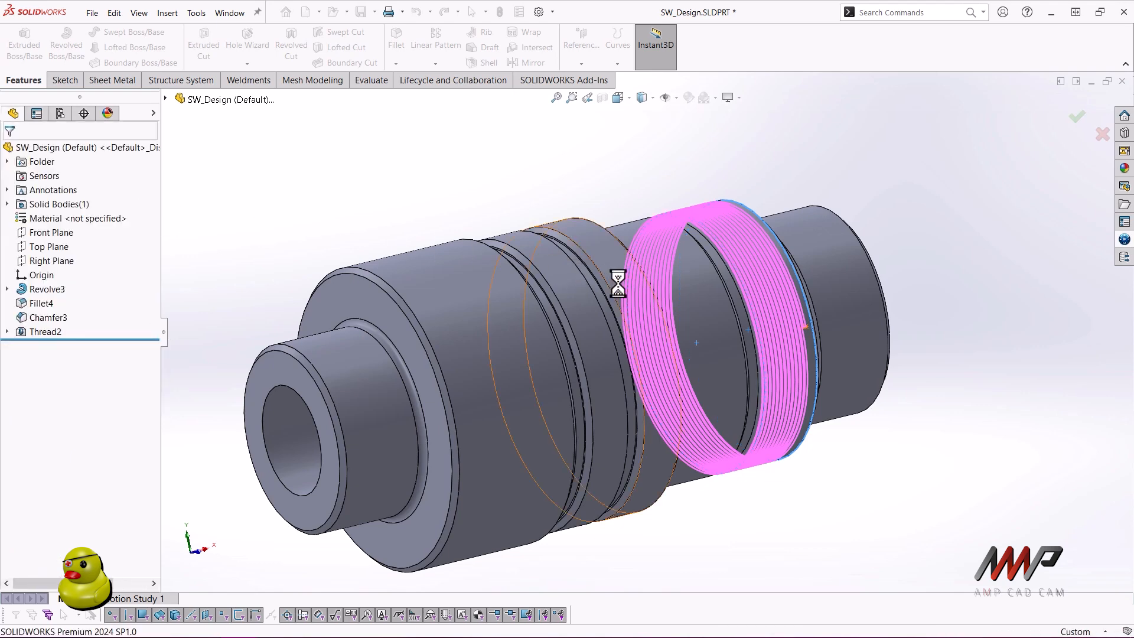
Step: Examine the thread grooves on the collar up close and in relation to the whole shaft
scroll(695, 215, "down", 1)
scroll(696, 213, "down", 3)
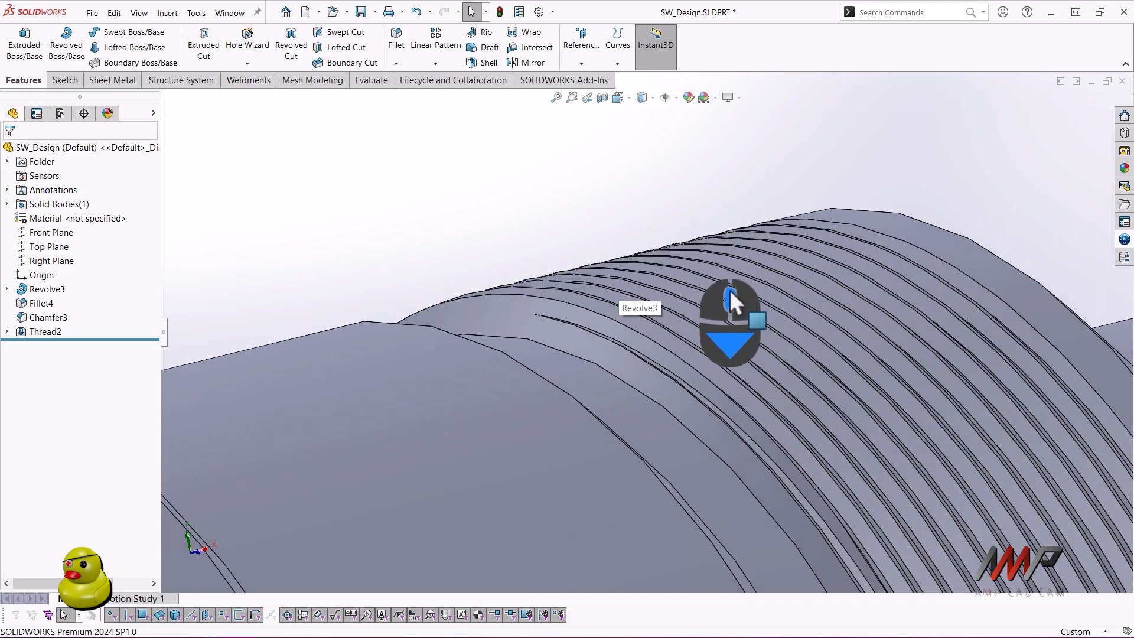
middle_click_drag(672, 341, 773, 224)
scroll(660, 233, "up", 3)
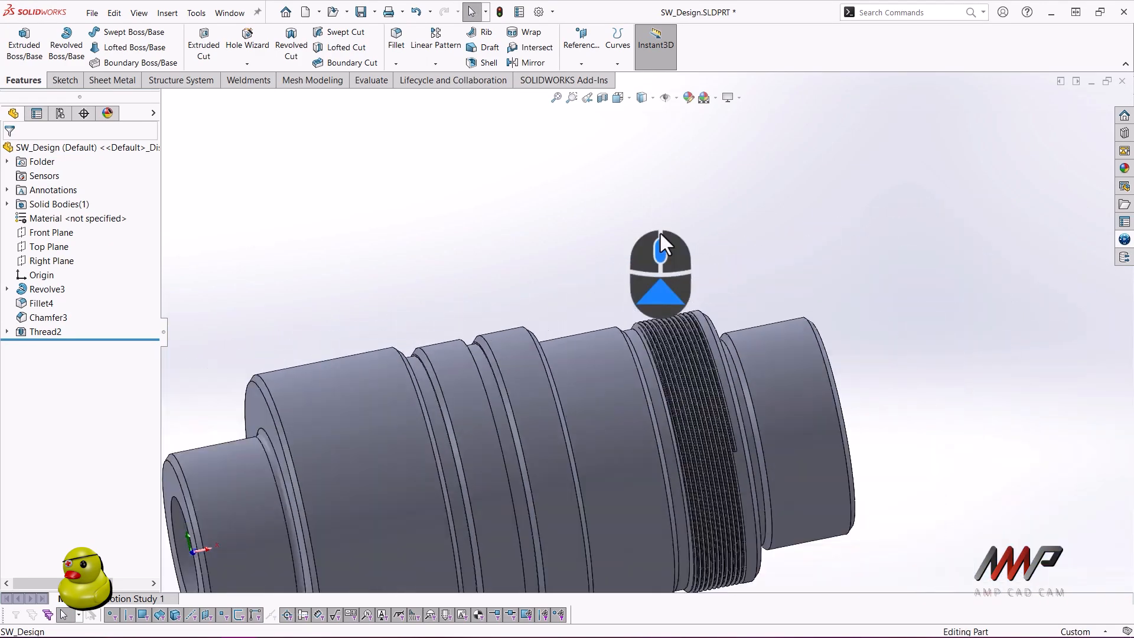
scroll(491, 419, "up", 2)
scroll(532, 401, "down", 1)
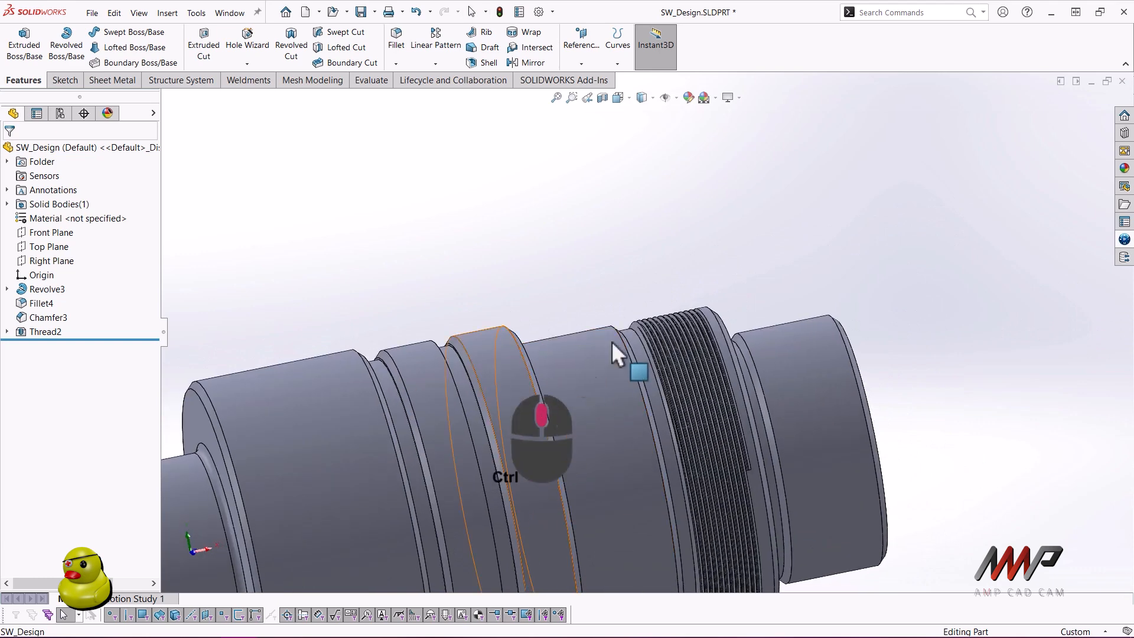
middle_click_drag(541, 431, 691, 337, "ctrl")
scroll(532, 242, "up", 3)
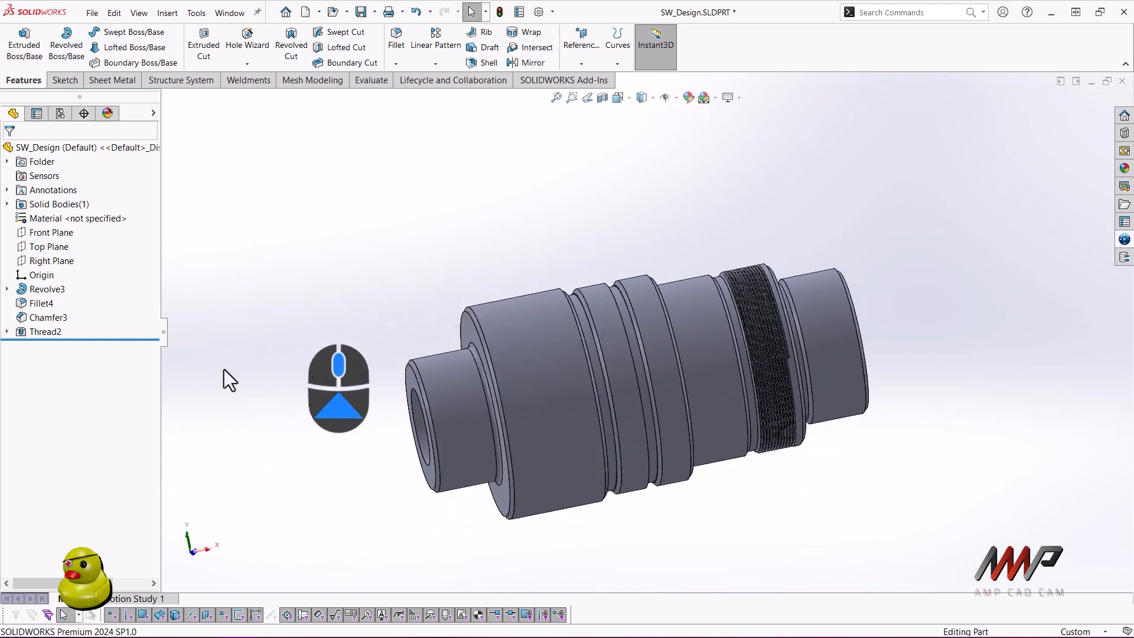
Step: Suppress the fillet, chamfer and thread features together, leaving only the revolved body active
left_click(35, 329)
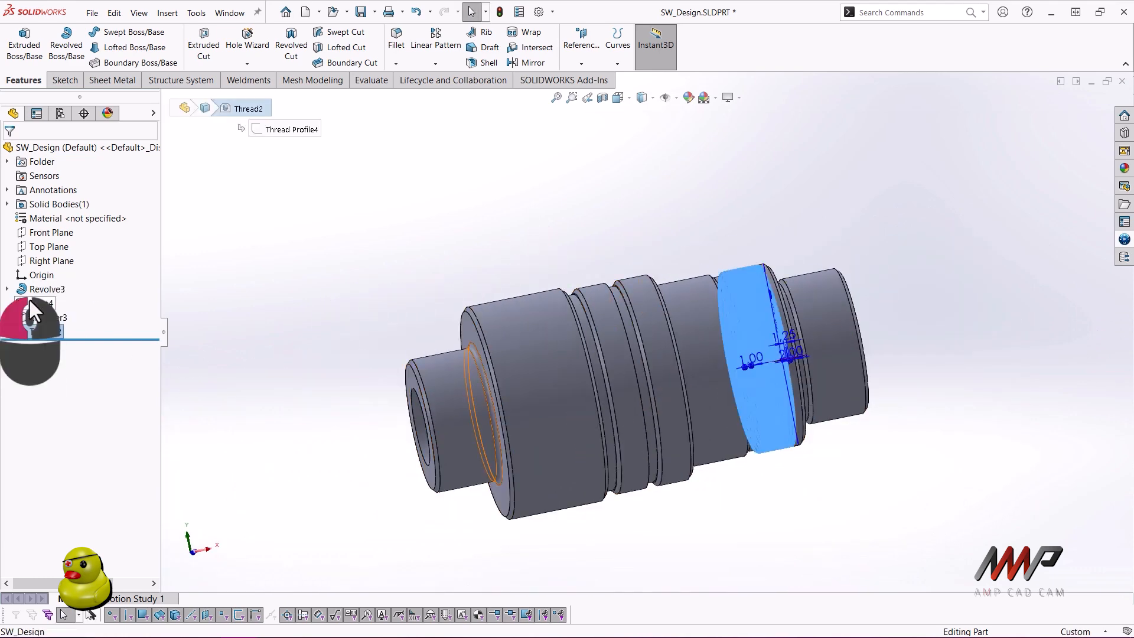
left_click(34, 303, "shift")
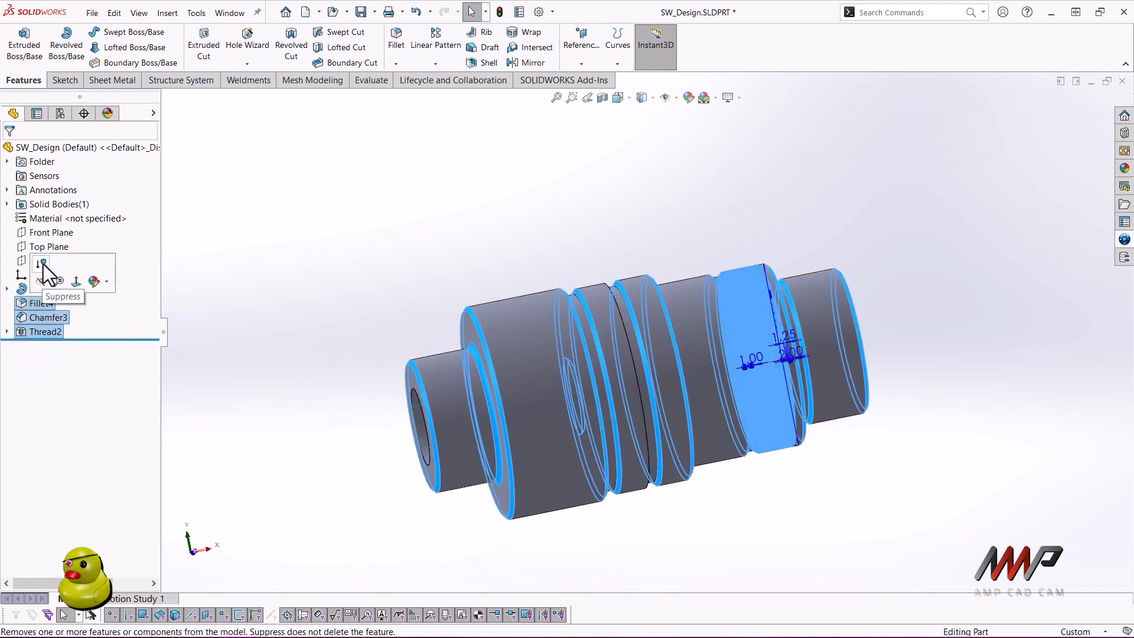
left_click(43, 264)
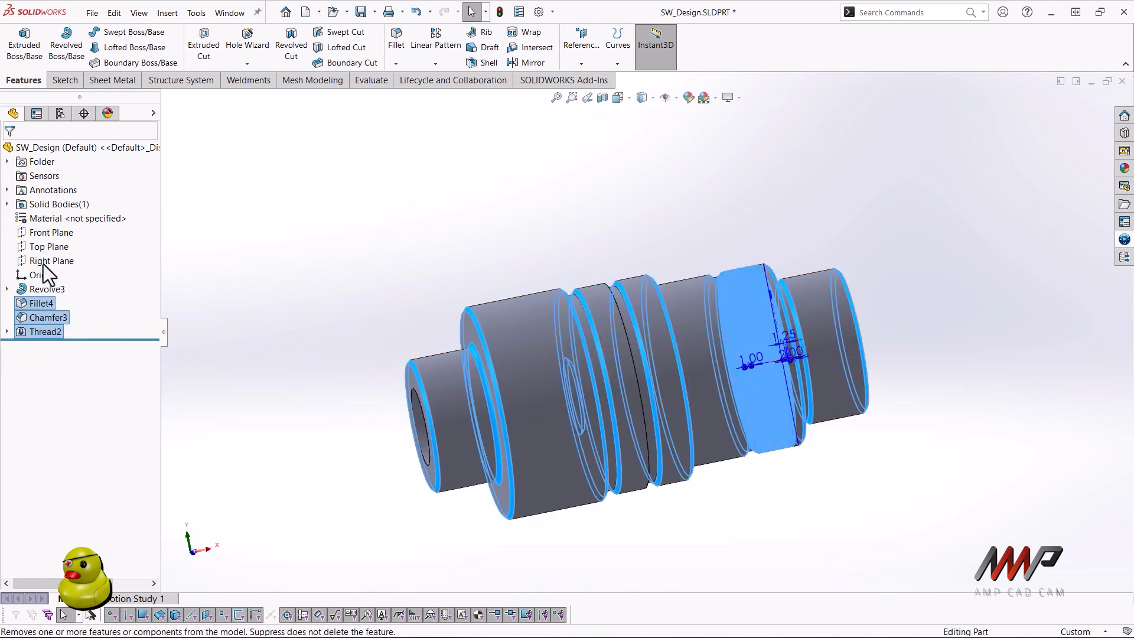
middle_click_drag(425, 296, 434, 260)
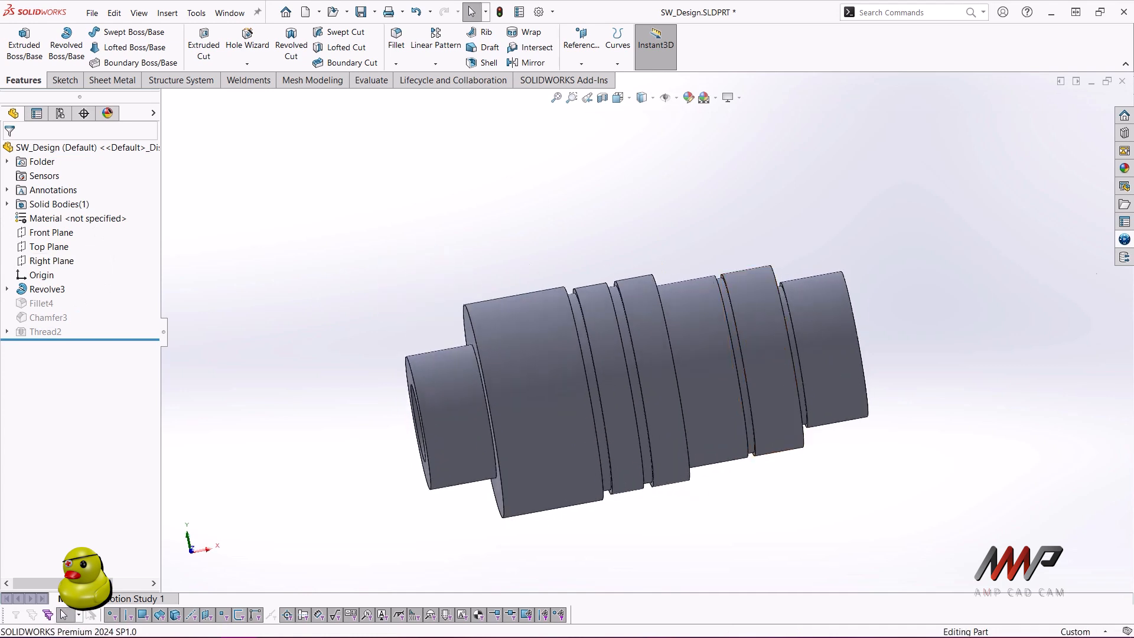